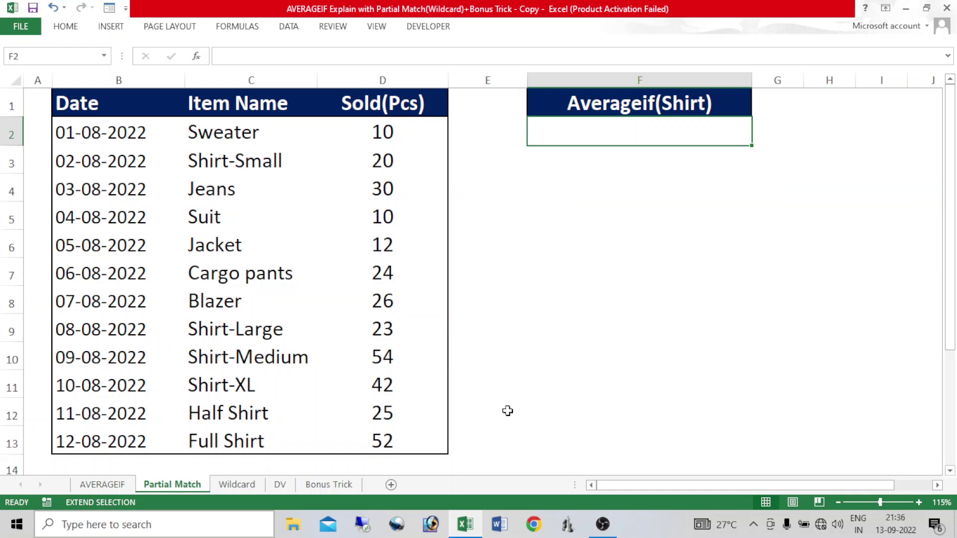
Step: Open the AVERAGEIF sheet and choose Shirt-Large as the item name in cell E2
left_click(344, 484)
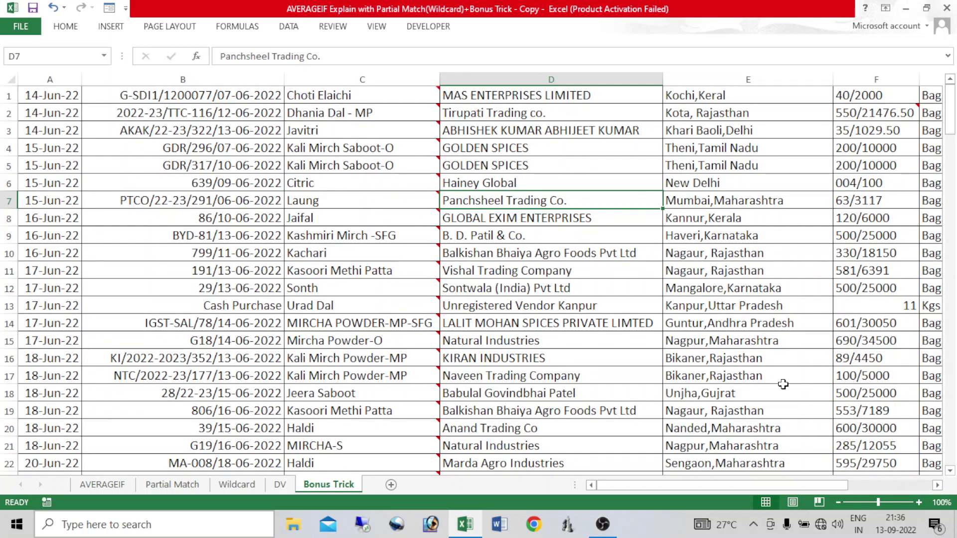
left_click(174, 486)
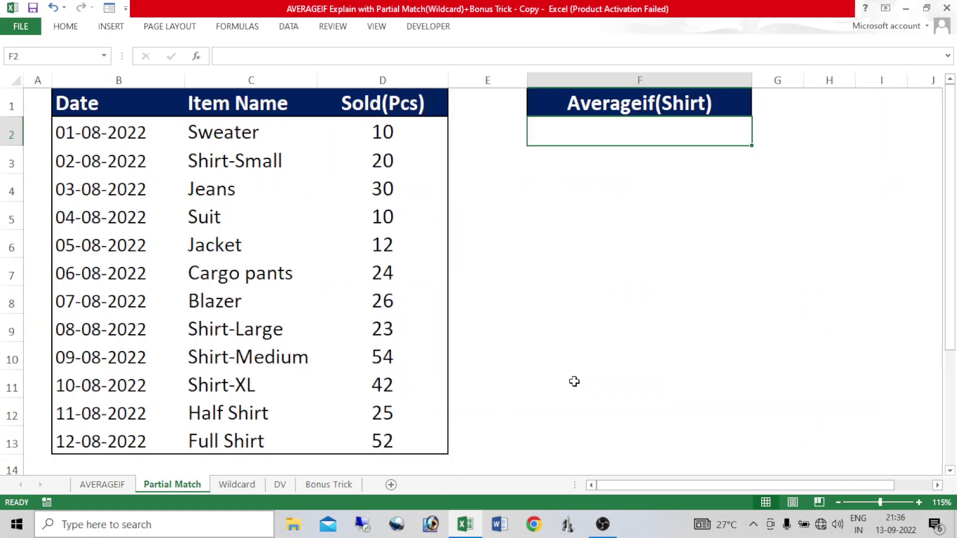
left_click(110, 485)
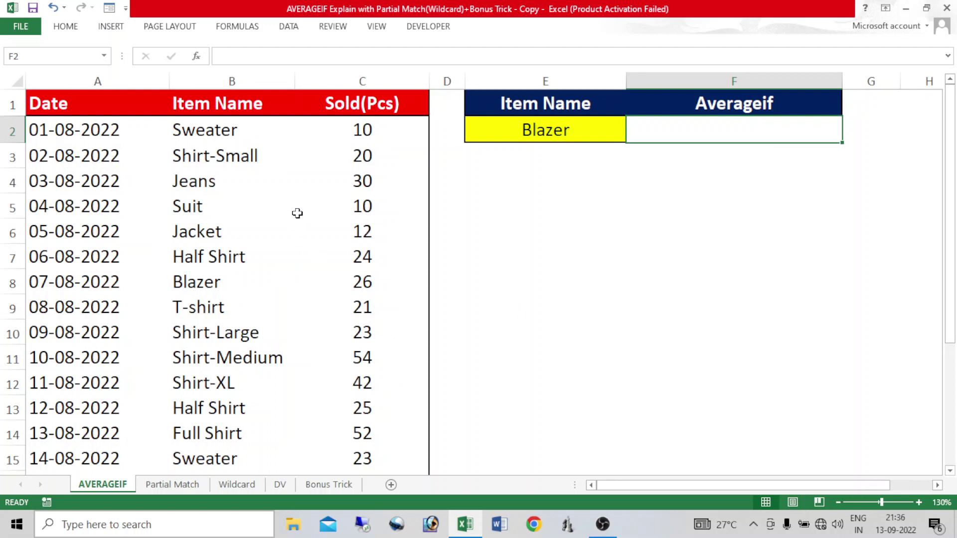
left_click(583, 137)
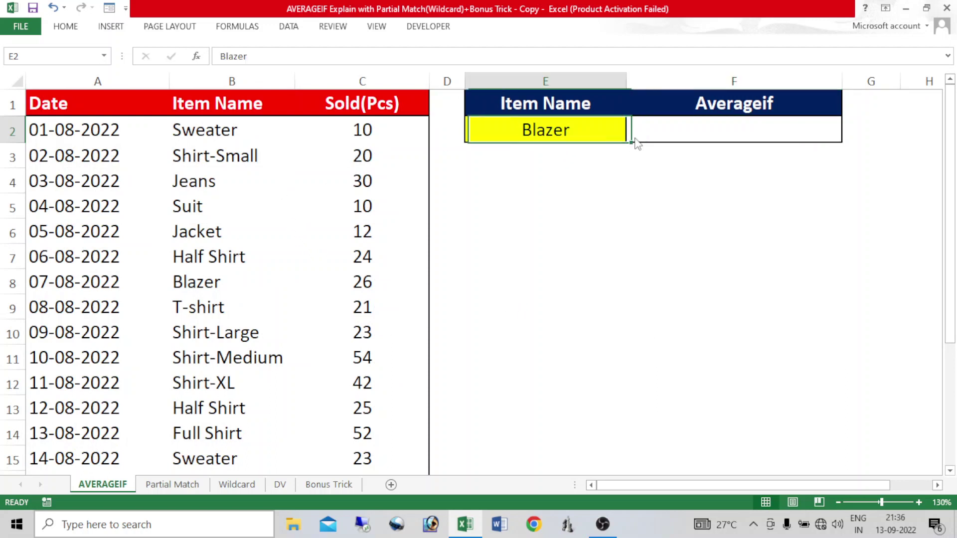
left_click(632, 136)
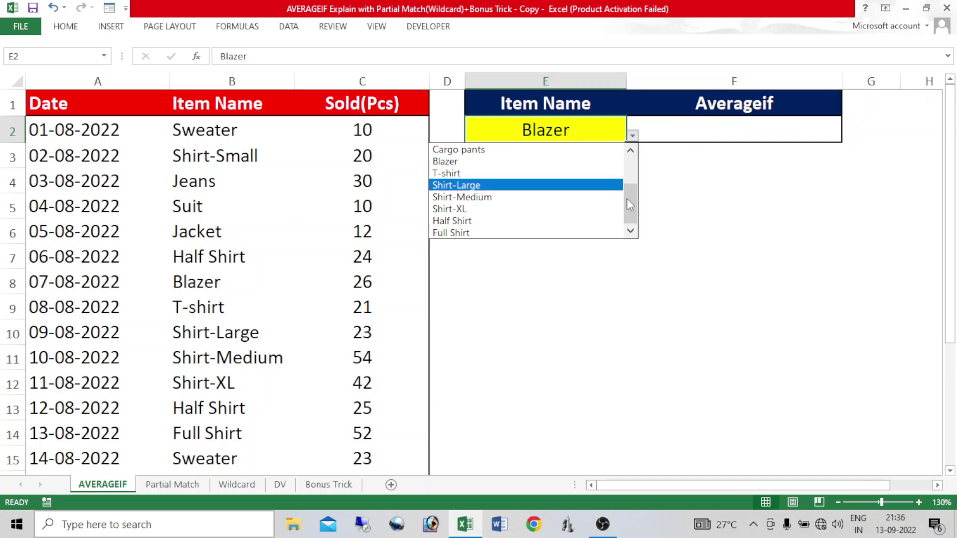
left_click(466, 187)
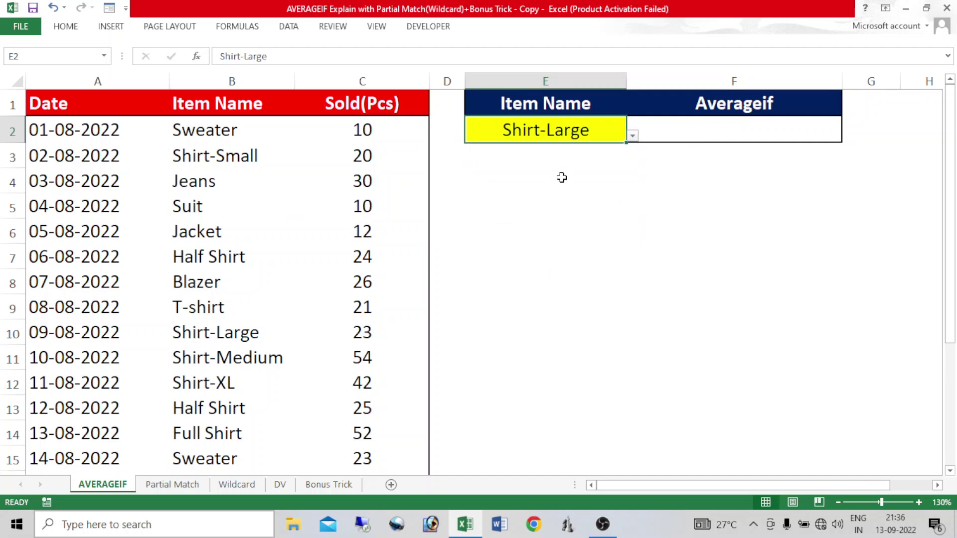
Step: Review the Item Name column from B1 to its last entry and the lookup item in E2
left_click(225, 96)
key("ctrl+shift+Down")
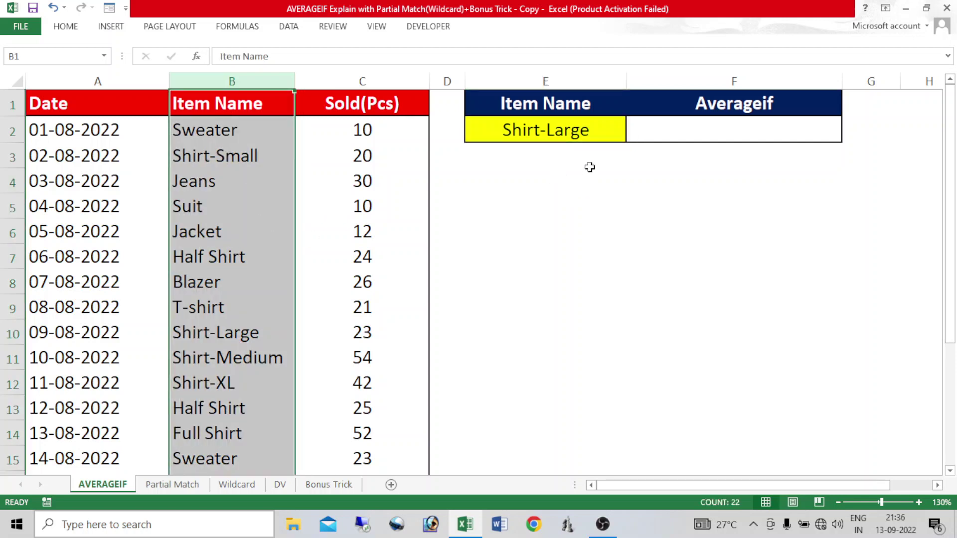
left_click(582, 135)
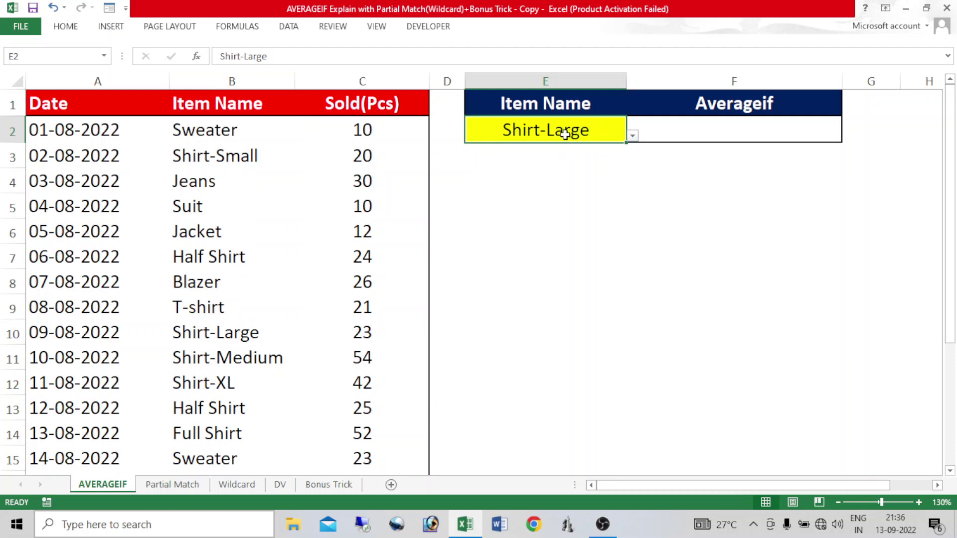
Step: Start an AVERAGEIF formula in cell F2, under the Averageif heading
left_click(733, 130)
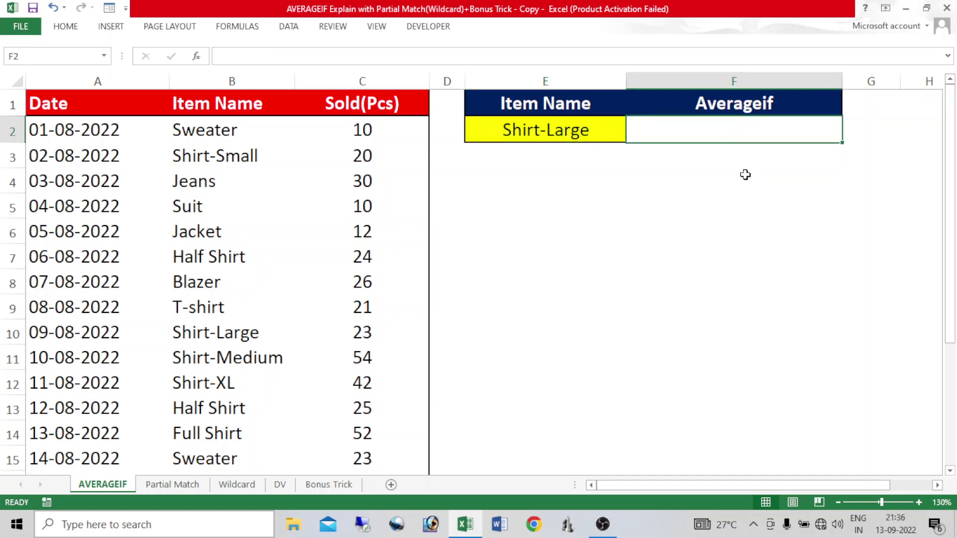
type("=av")
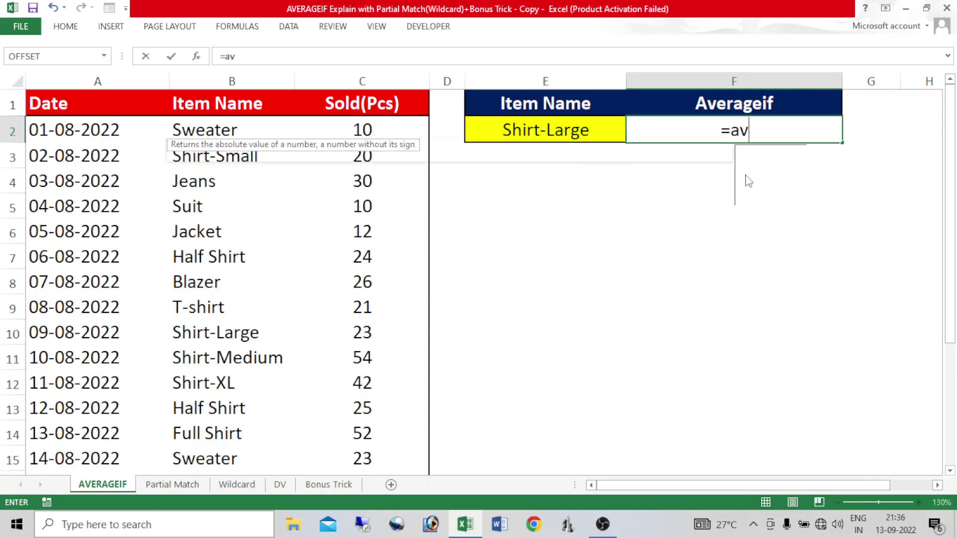
type("rea")
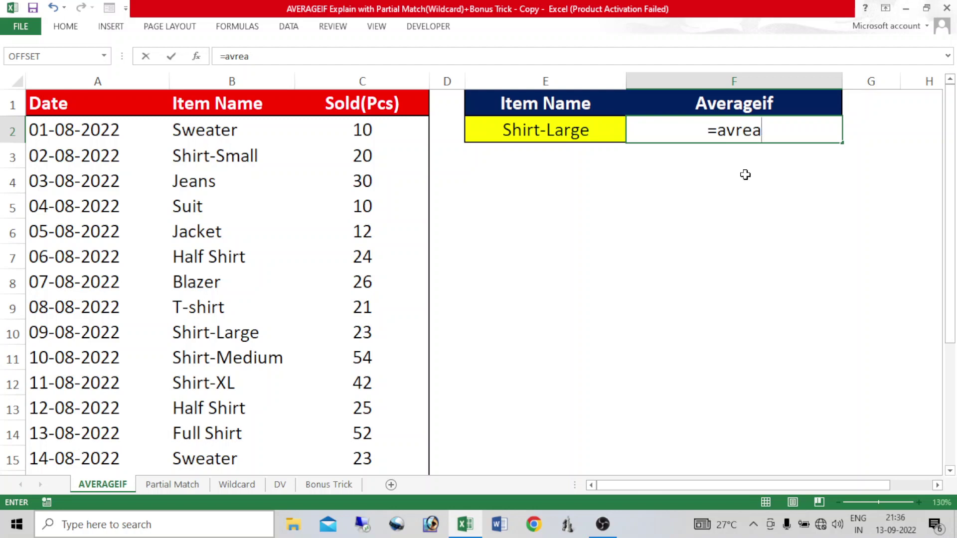
key("BackSpace")
key("BackSpace")
type("era")
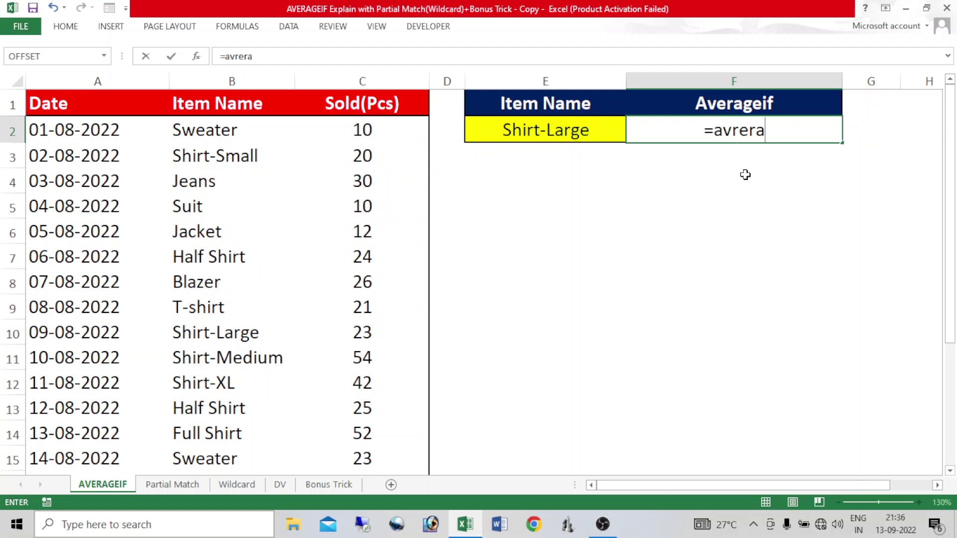
key("BackSpace")
key("BackSpace")
key("BackSpace")
key("BackSpace")
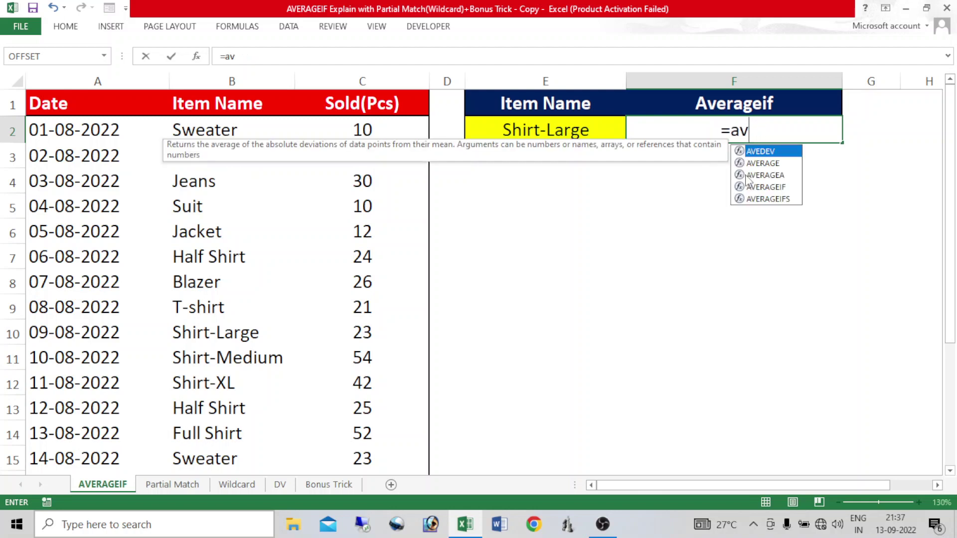
type("era")
key("Down")
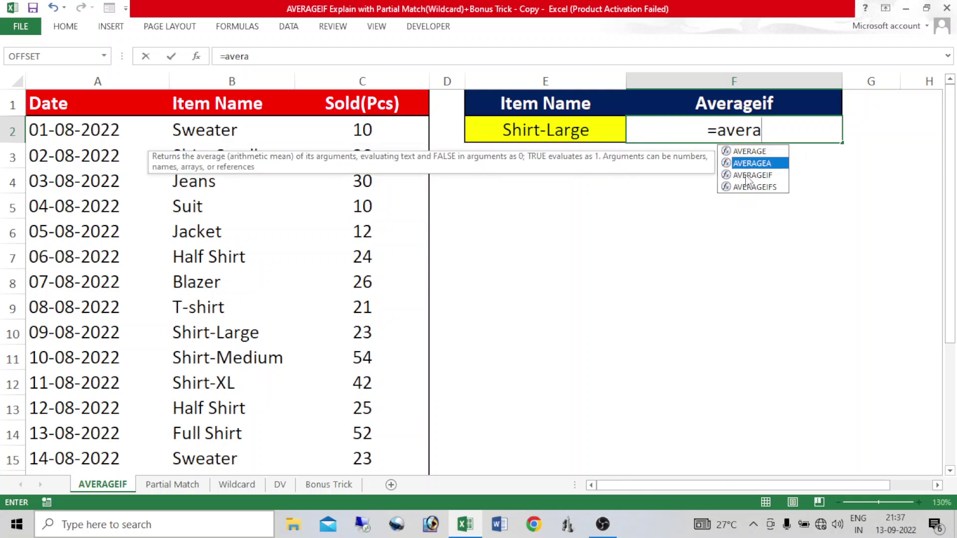
double_click(745, 175)
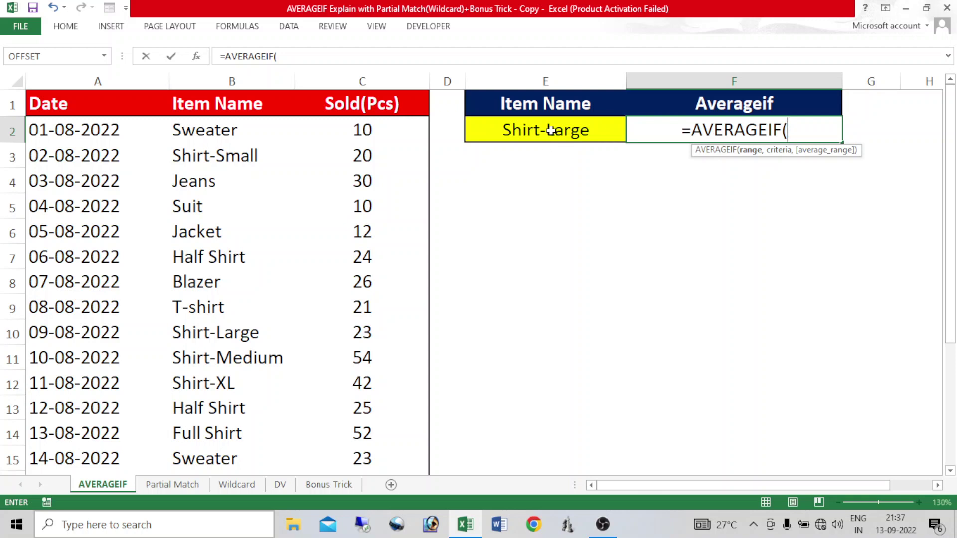
Step: Give the formula the item names $B$2:$B$22 as its absolute range argument
left_click(188, 128)
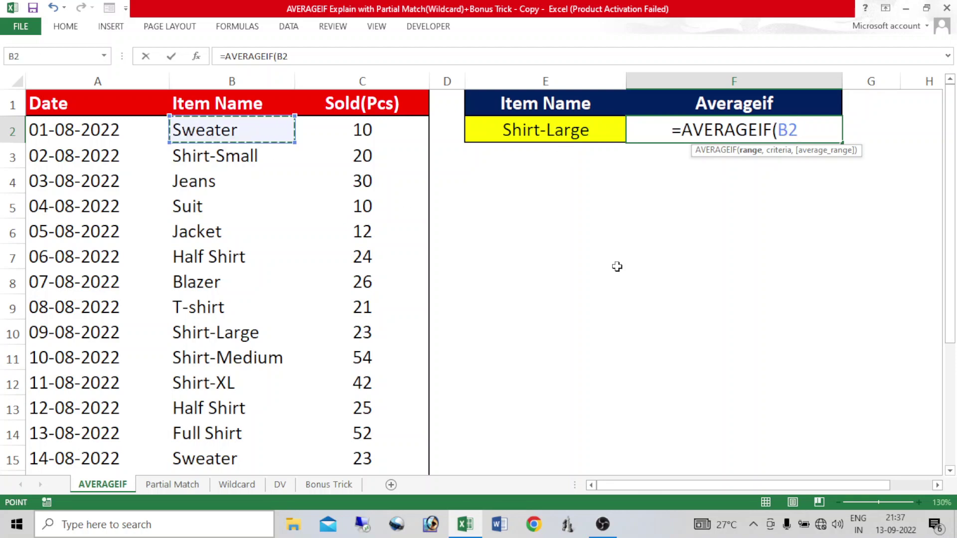
key("ctrl+shift+Down")
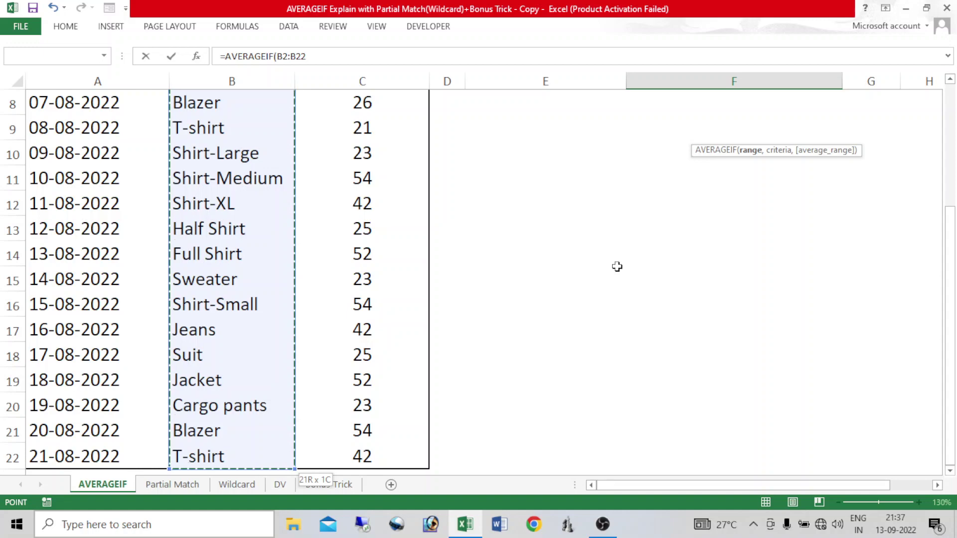
scroll(617, 266, "up", 3)
key("F4")
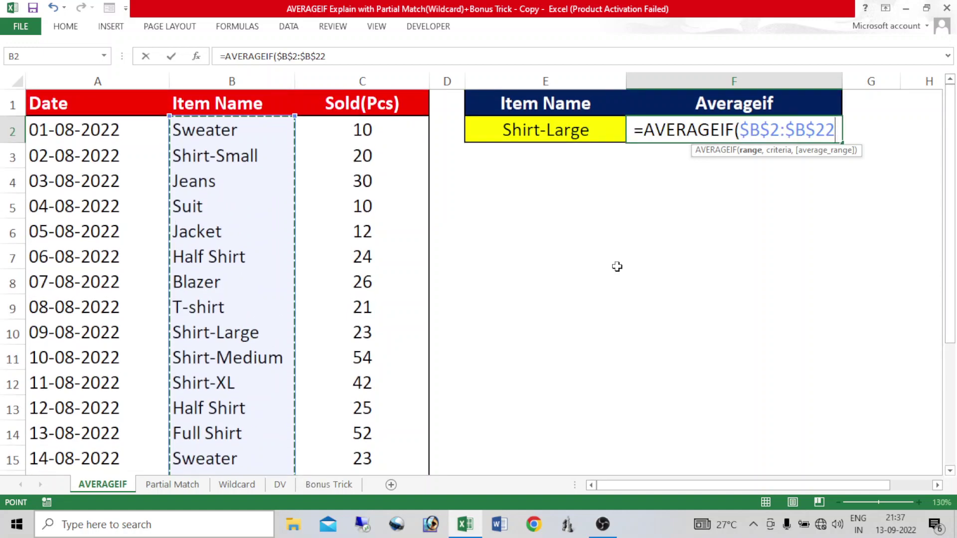
type(",")
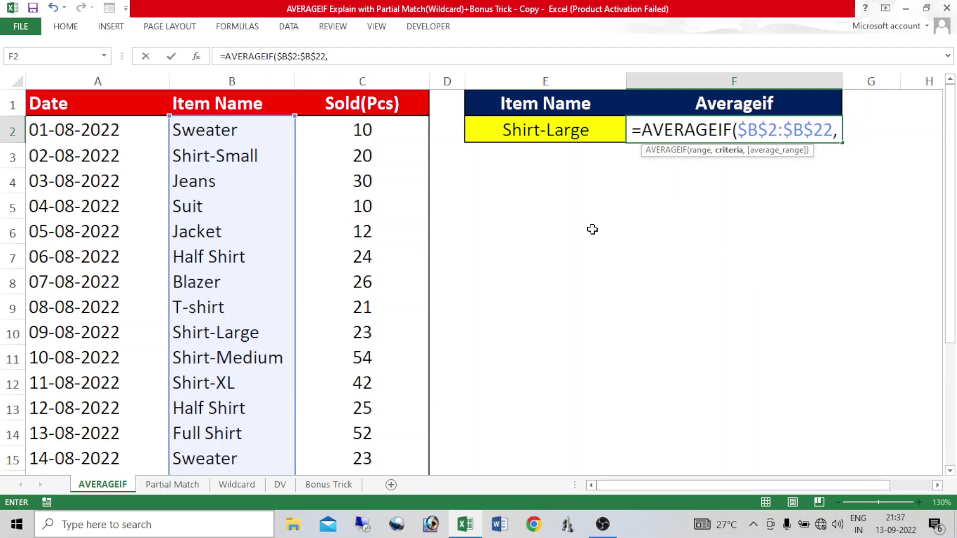
Step: Complete the AVERAGEIF formula with E2 as the criteria and the absolute average range $C$2:$C$22
left_click(566, 136)
type(",")
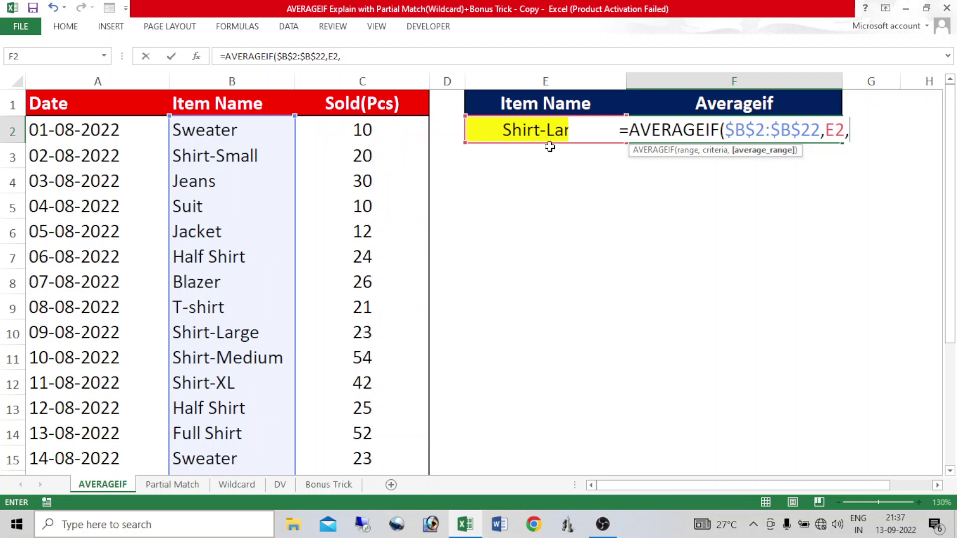
left_click(355, 120)
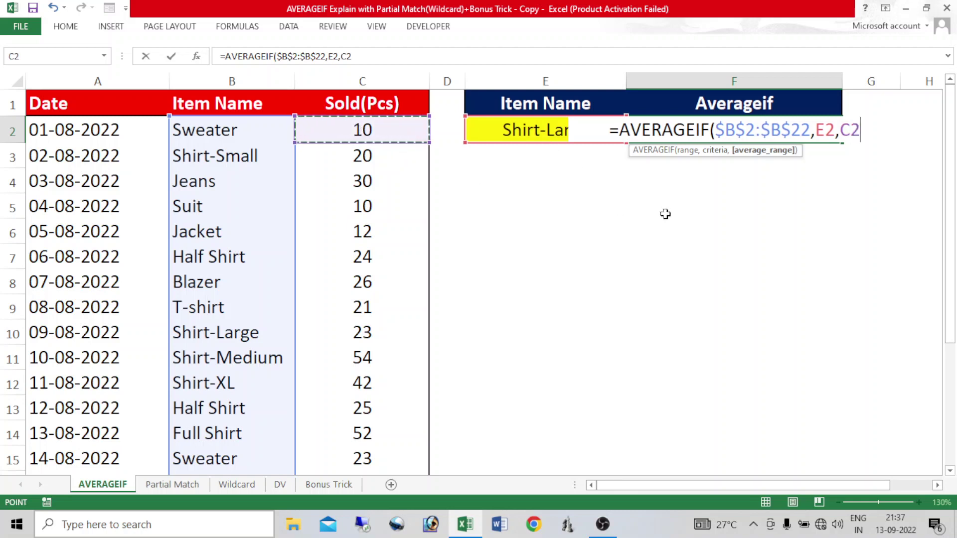
key("ctrl+shift+Down")
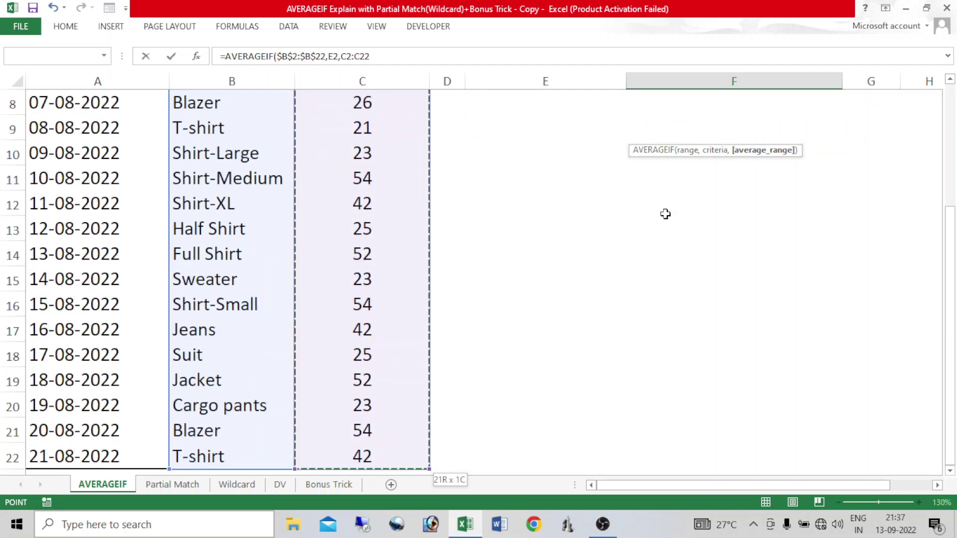
key("F4")
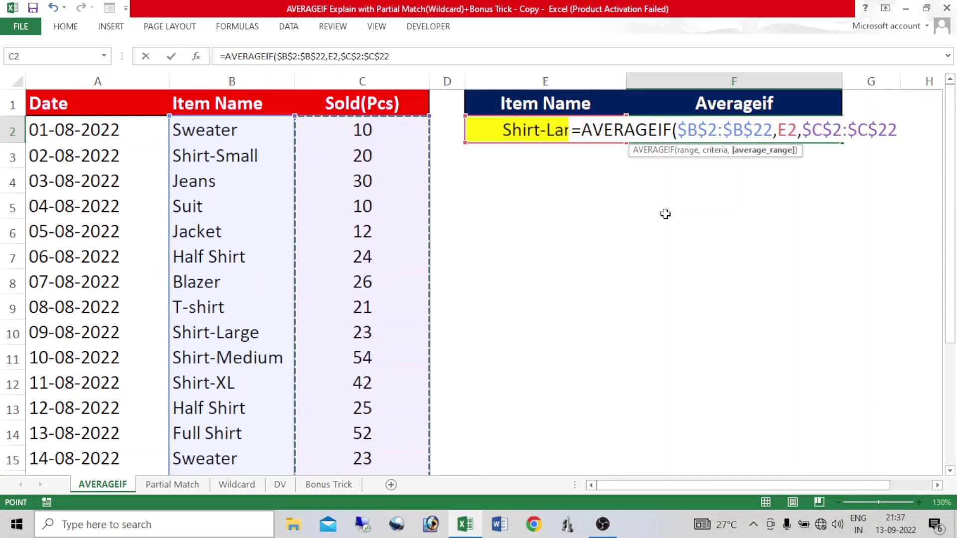
type(")")
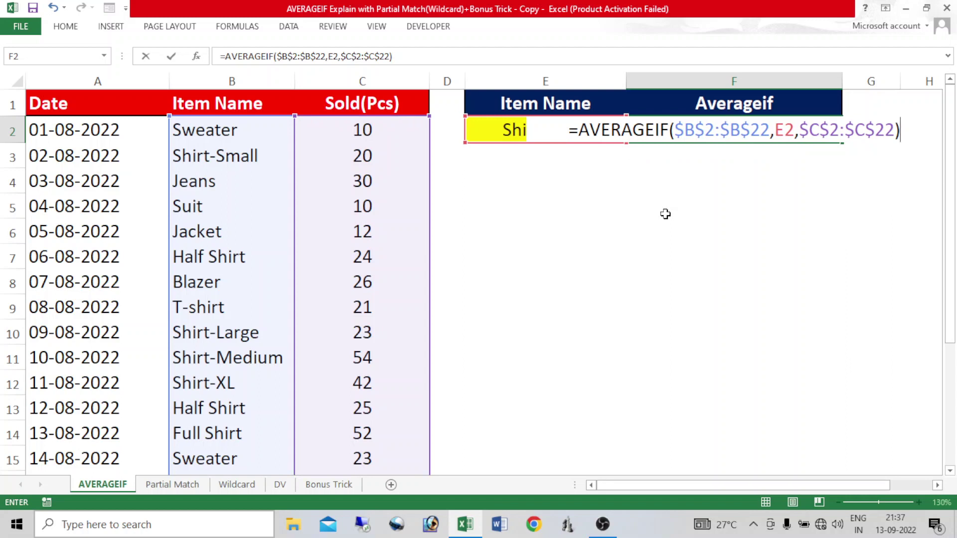
key("Return")
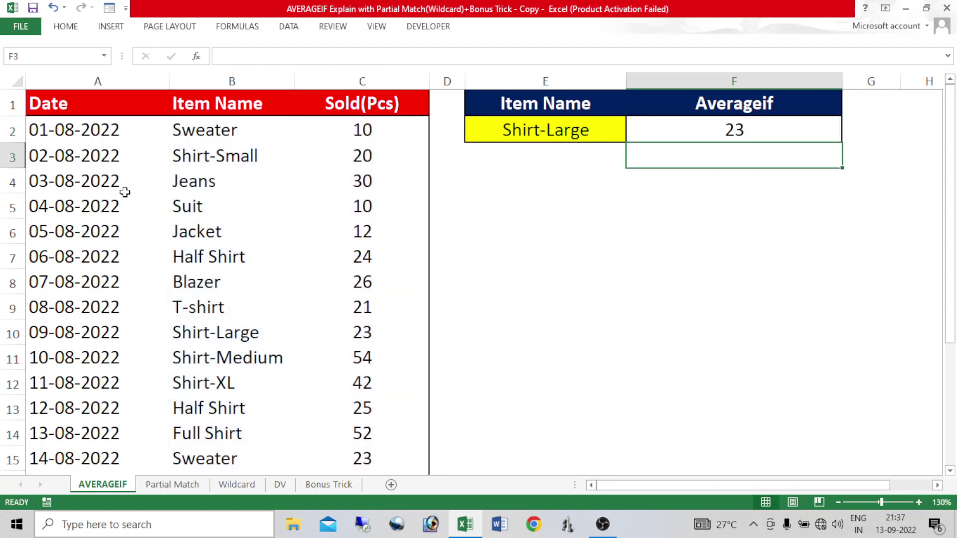
Step: Check the Shirt-Large sold quantity in the table, and change the item name in E2 to Blazer
left_click(367, 335)
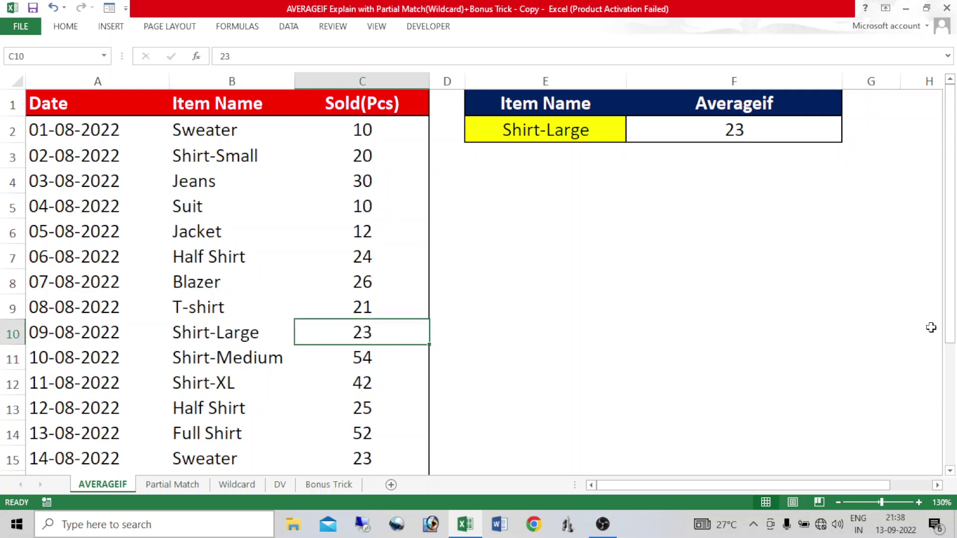
left_click_drag(952, 255, 953, 282)
left_click(586, 138)
left_click(632, 136)
left_click(540, 160)
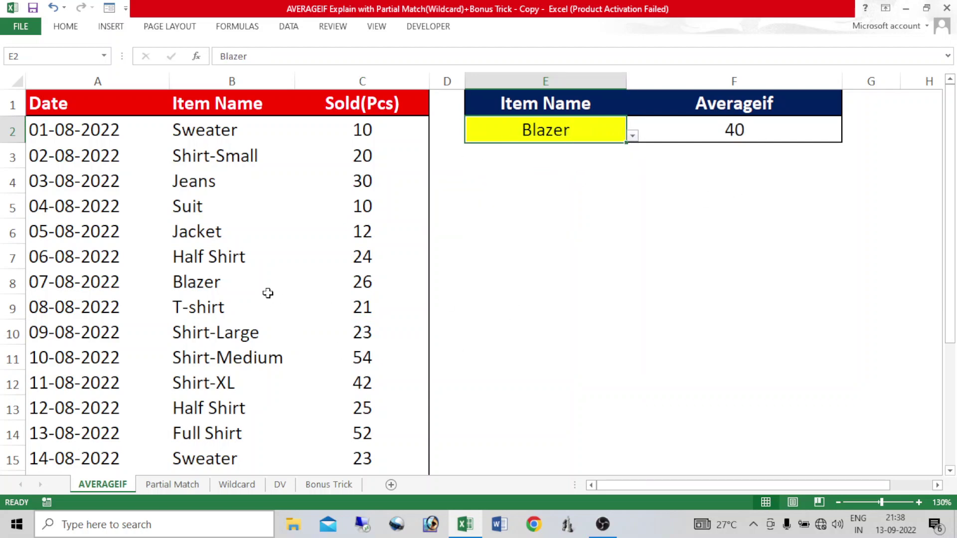
Step: Examine the sold quantities of both Blazer rows, in cells C8 and C21
left_click(365, 284)
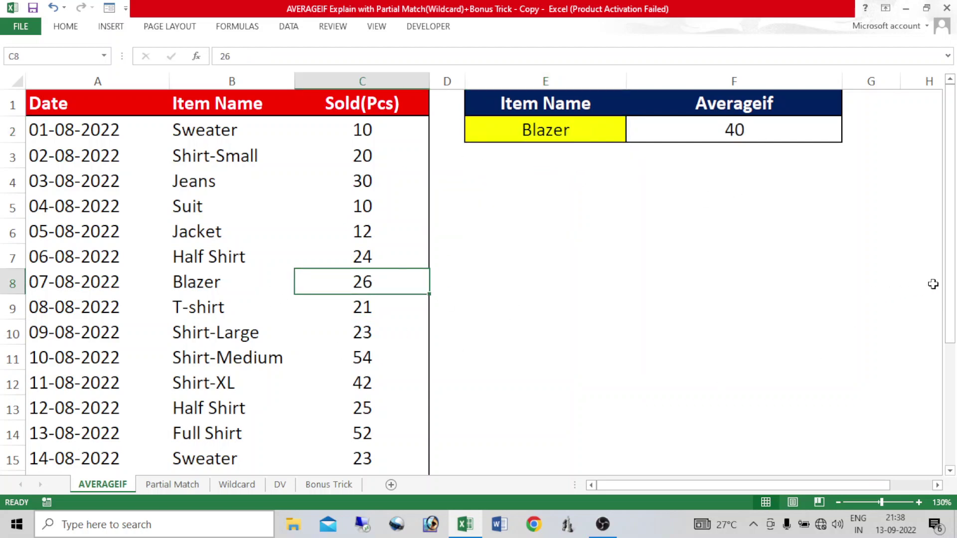
left_click_drag(951, 343, 951, 432)
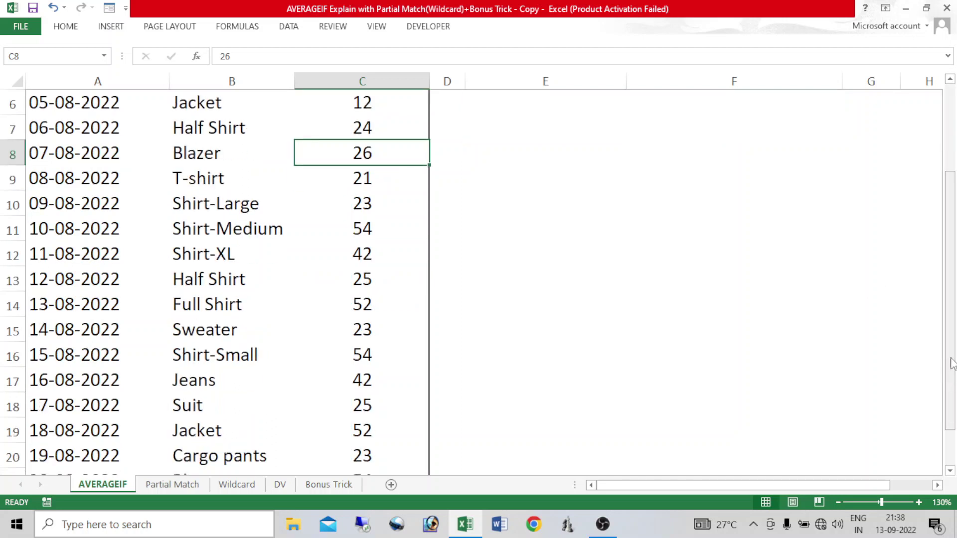
left_click_drag(951, 357, 951, 393)
left_click(372, 429)
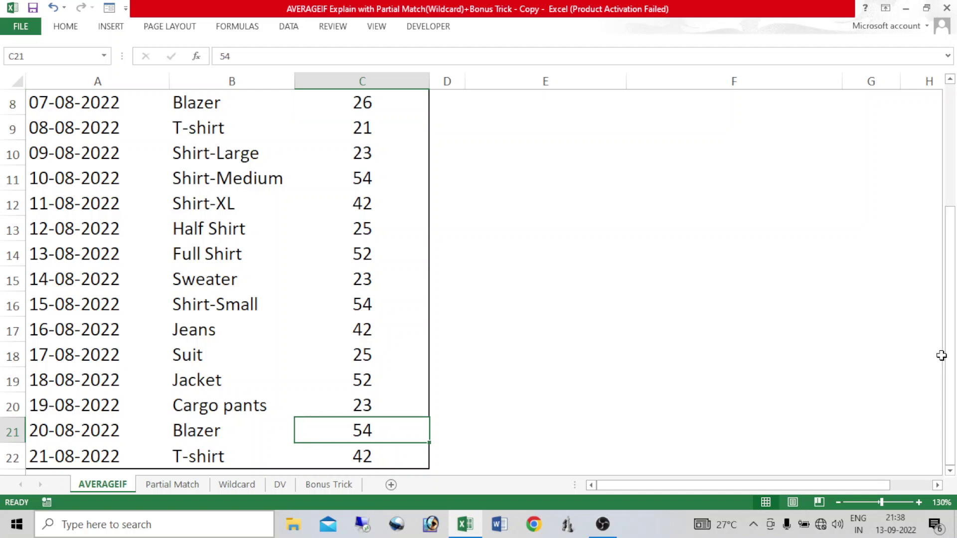
left_click_drag(950, 357, 950, 234)
Step: Calculate =26+54 in cell E4 as a check of the Blazer average, and clear the cell again
left_click(597, 185)
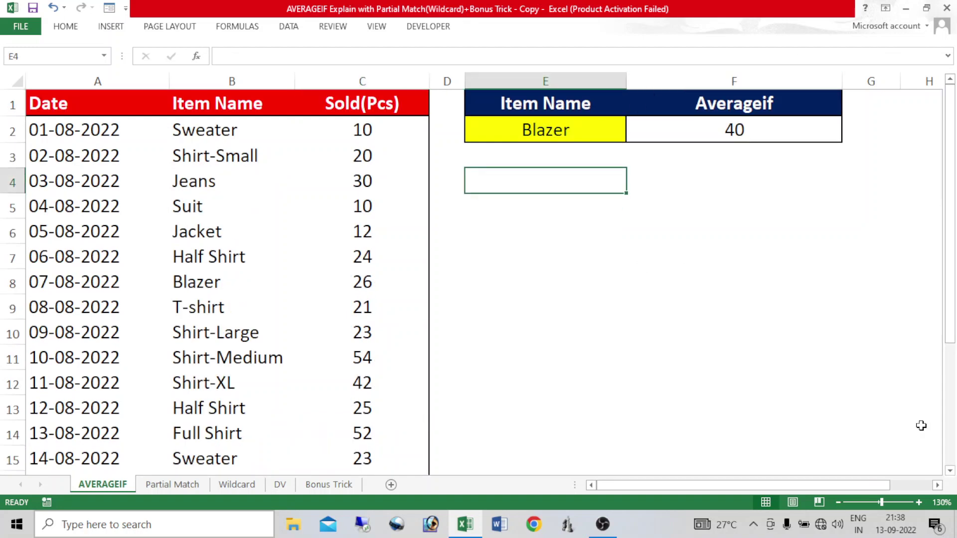
type("=26+54")
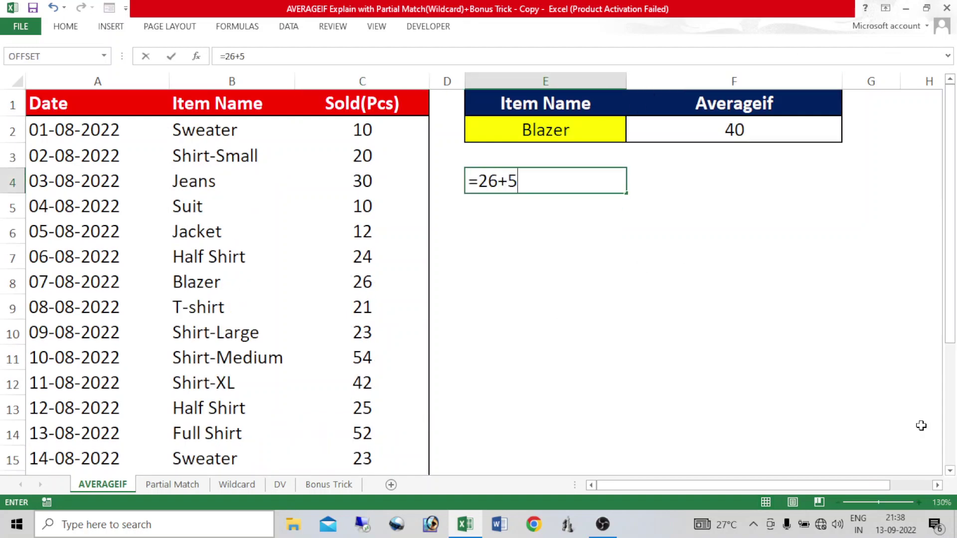
key("Return")
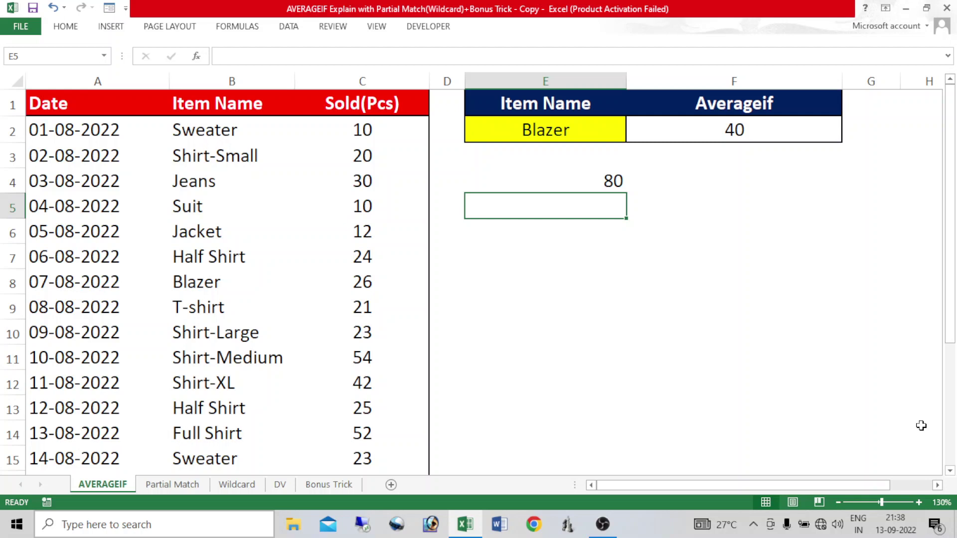
left_click(608, 182)
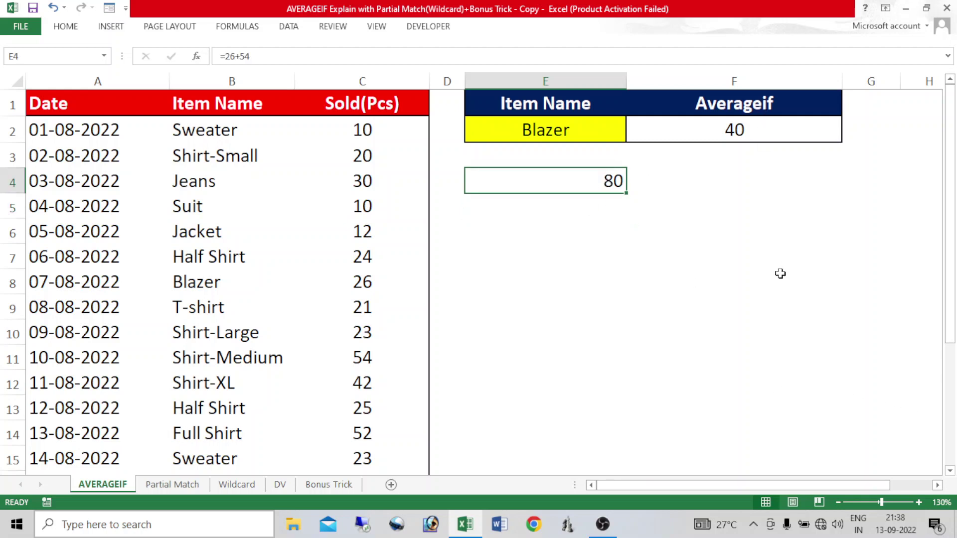
key("Delete")
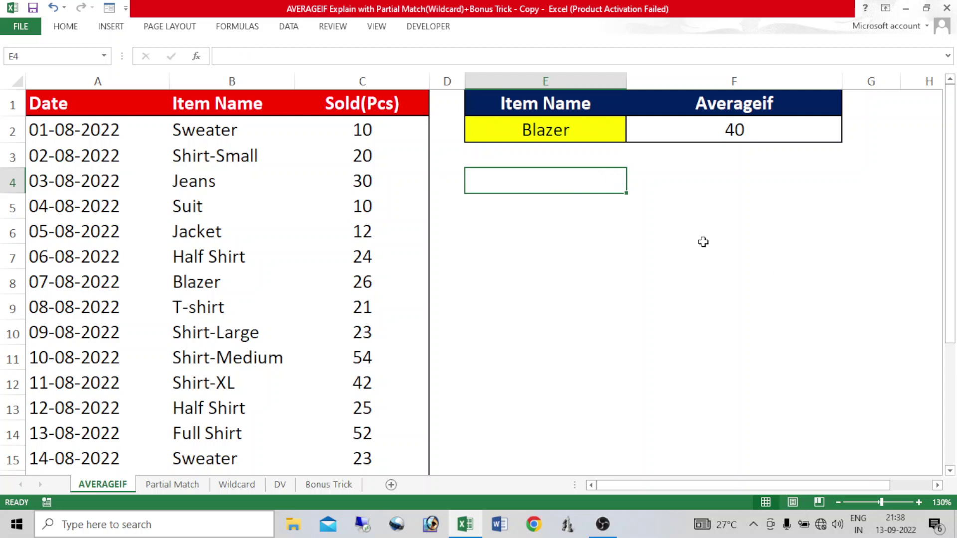
Step: Bring up the AVERAGEIF function's description while starting a formula in E4, and discard the unfinished formula
type("=")
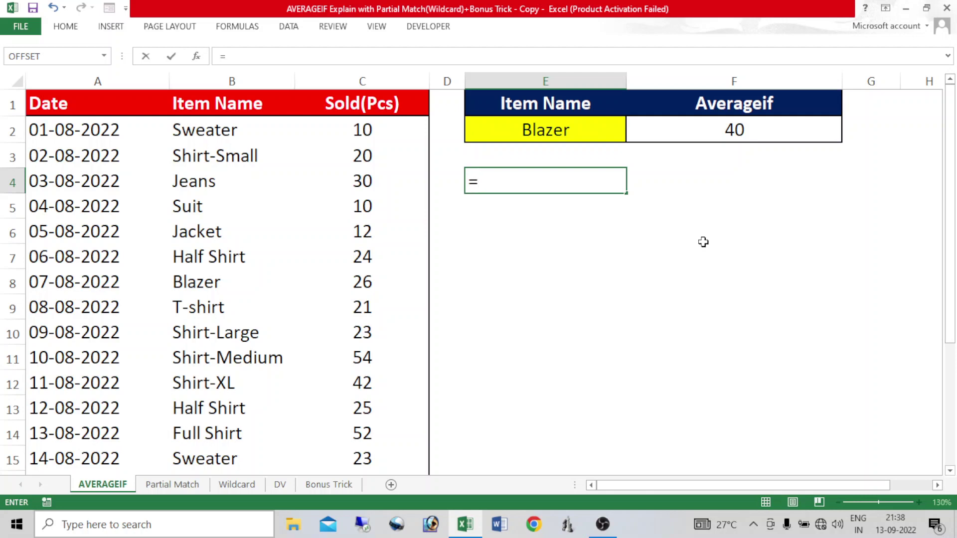
type("average")
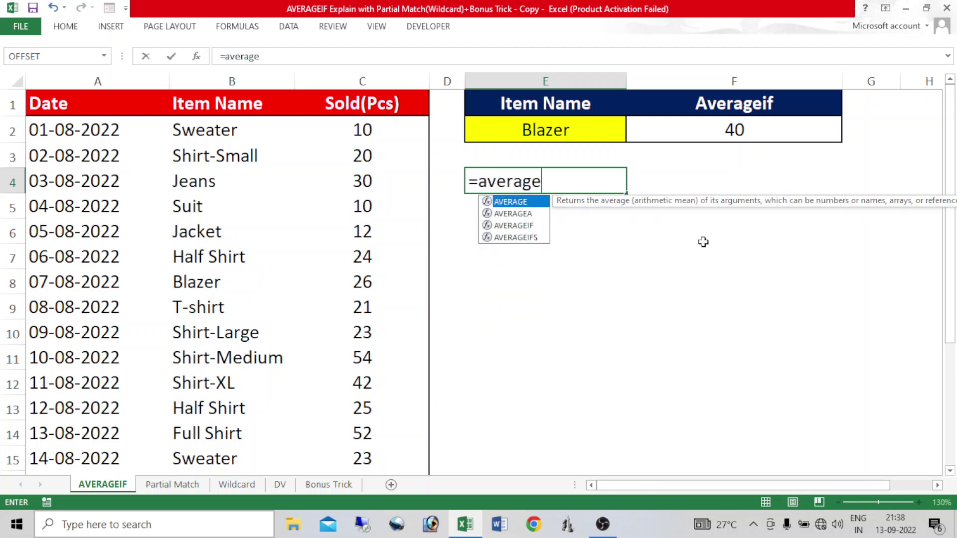
key("Down")
key("Down")
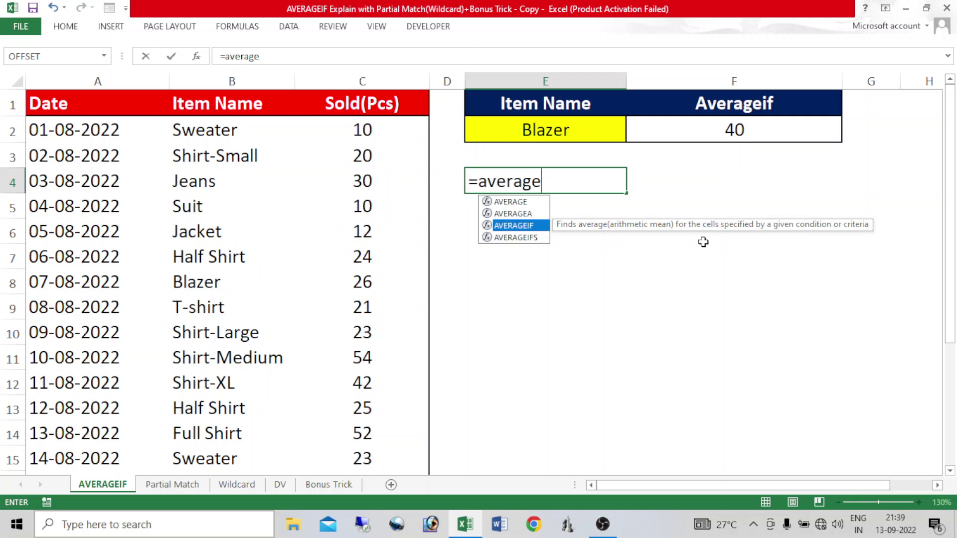
key("BackSpace")
key("BackSpace")
key("BackSpace")
key("BackSpace")
key("BackSpace")
key("BackSpace")
key("BackSpace")
key("BackSpace")
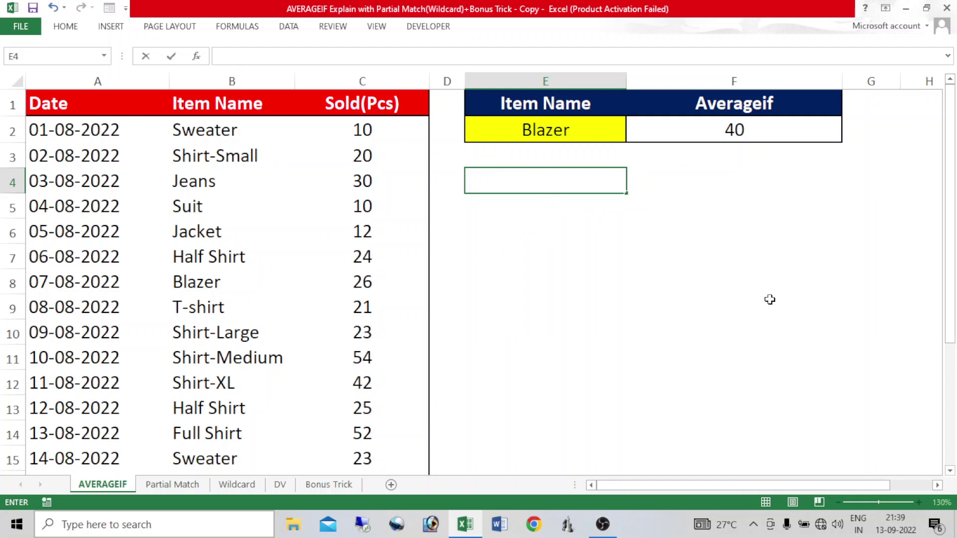
key("Return")
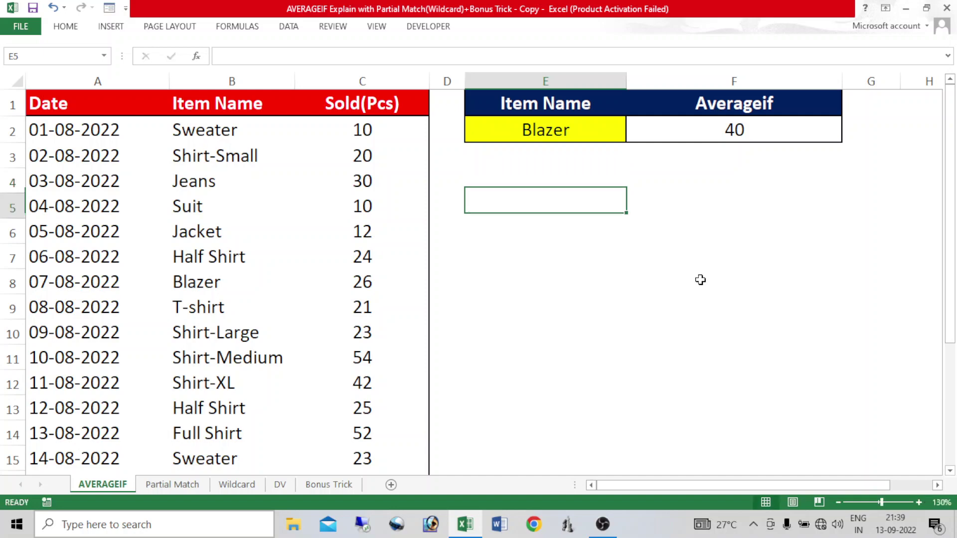
Step: On the Partial Match sheet, start an AVERAGEIF formula in F2 with the absolute criteria range $C$2:$C$13
left_click(178, 489)
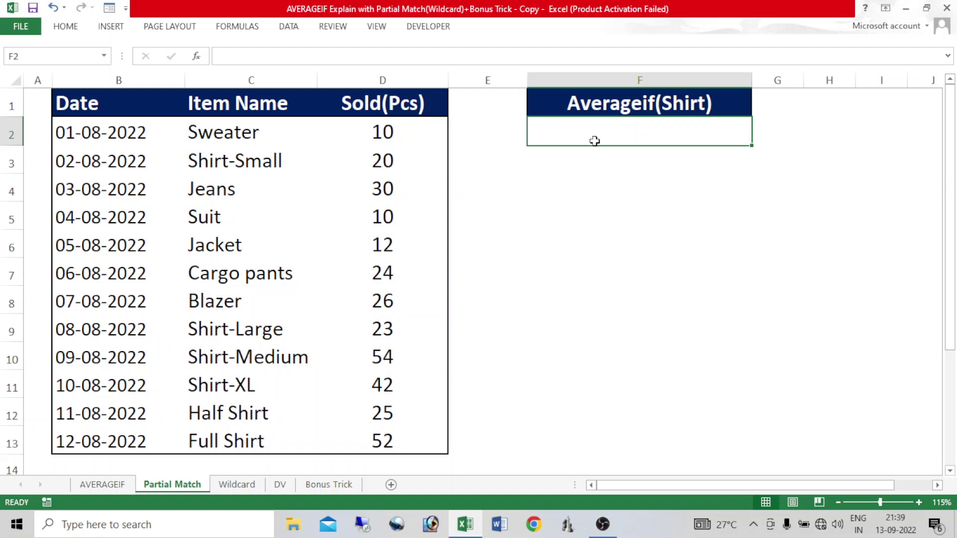
type("=average")
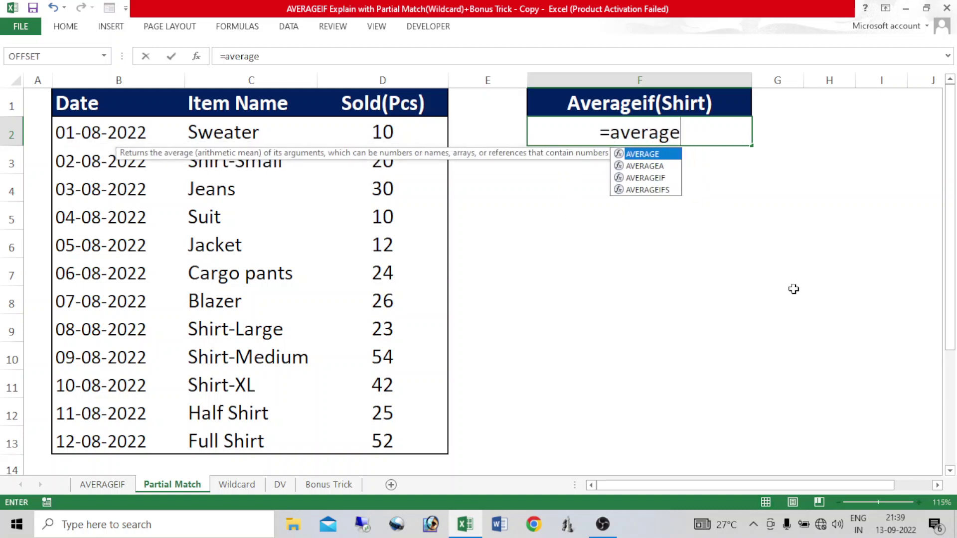
key("Down")
key("Down")
key("Tab")
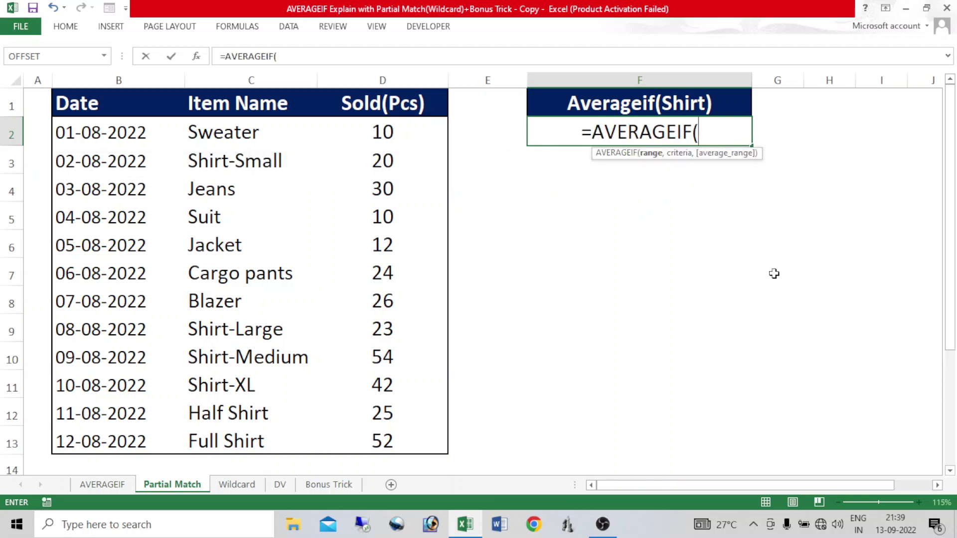
left_click_drag(241, 139, 240, 435)
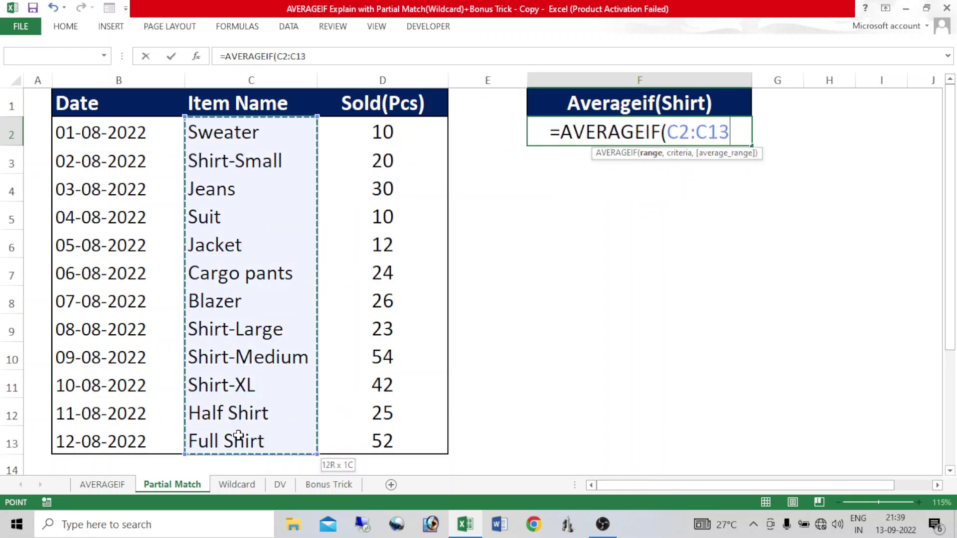
key("F4")
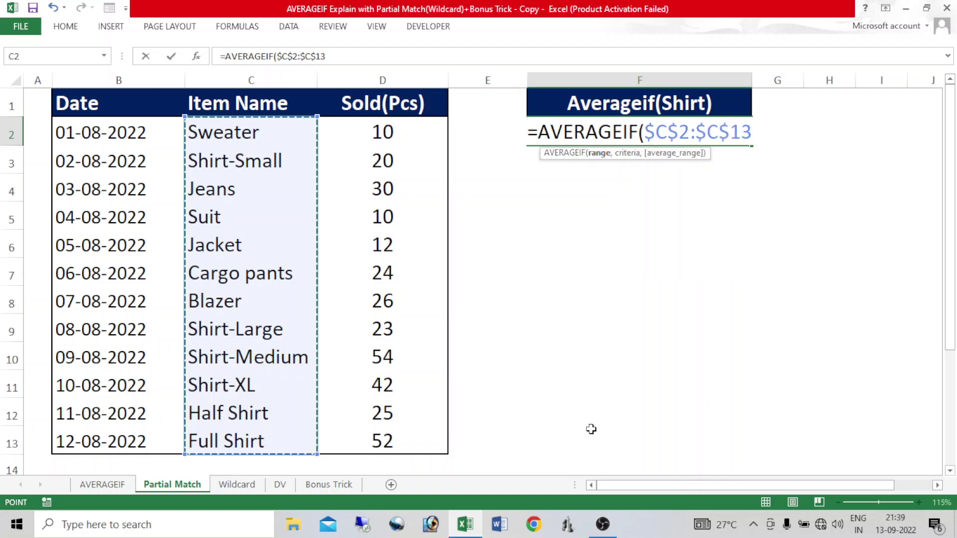
Step: Complete the AVERAGEIF formula with "shirt" as the criteria and the absolute average range $D$2:$D$13
type(",")
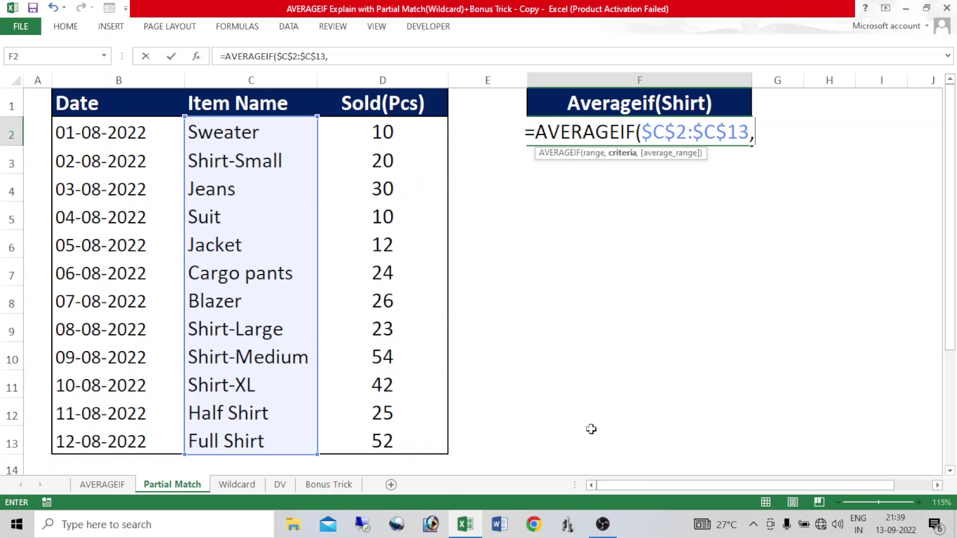
type("\"s")
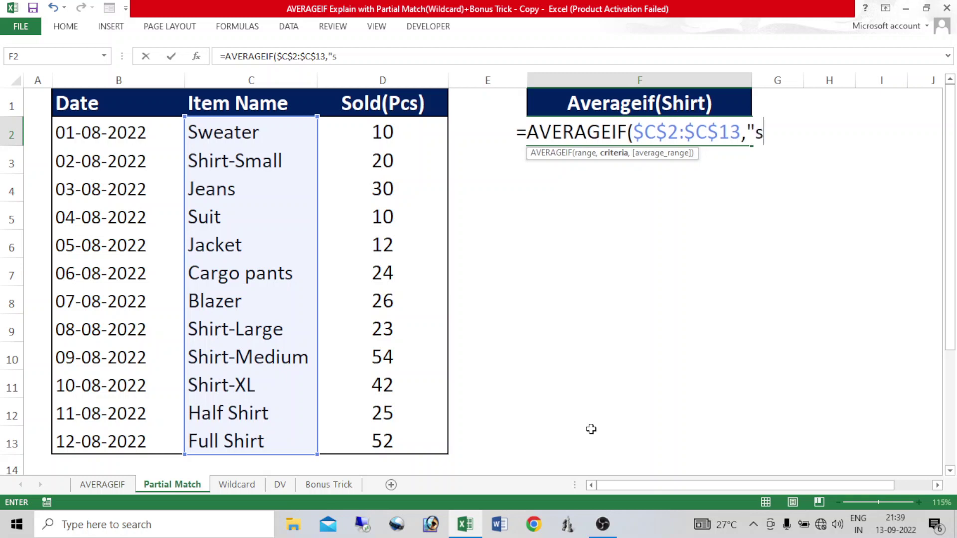
type("hirt\",")
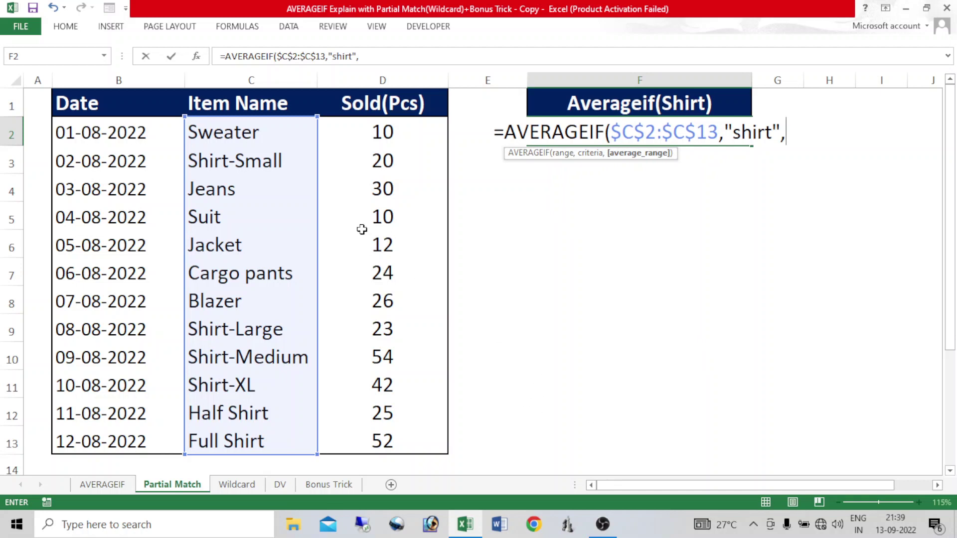
left_click_drag(381, 132, 376, 440)
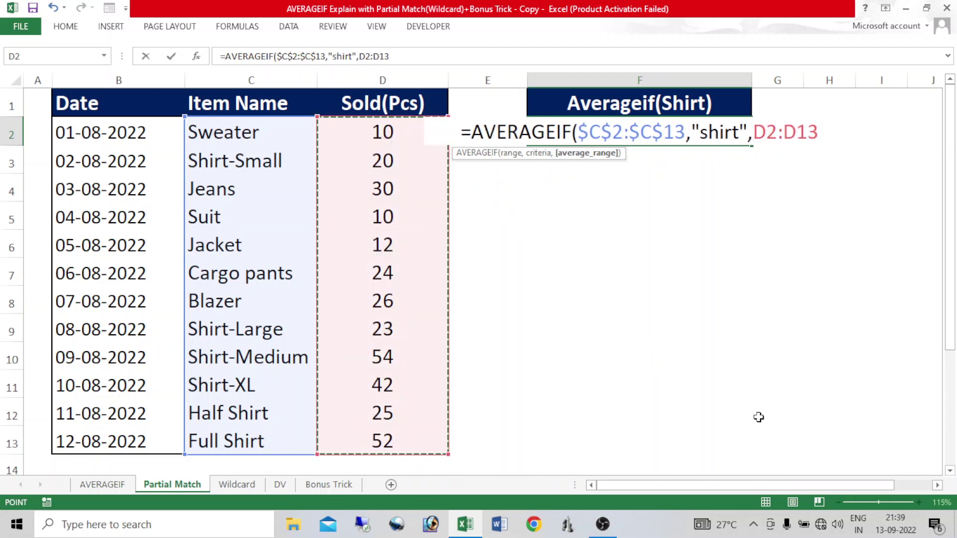
key("F4")
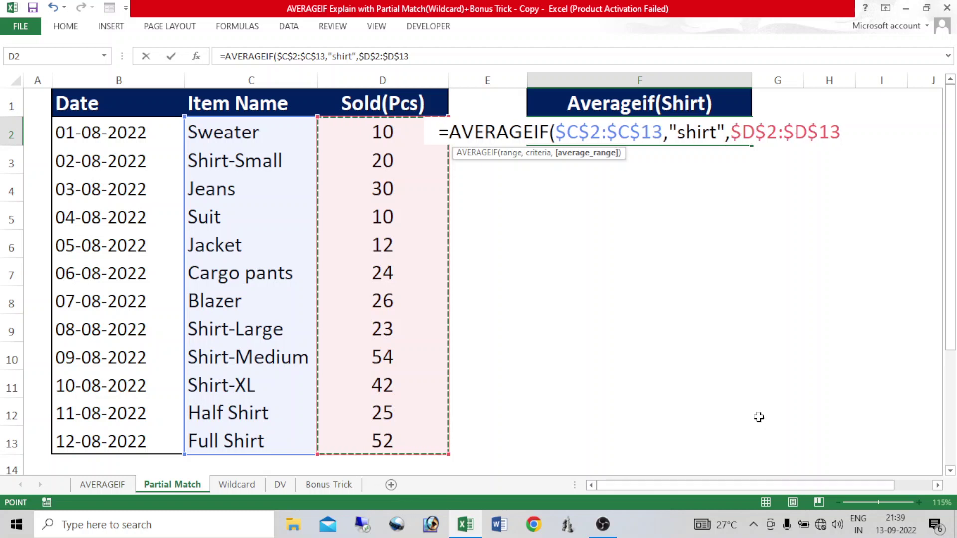
type(")")
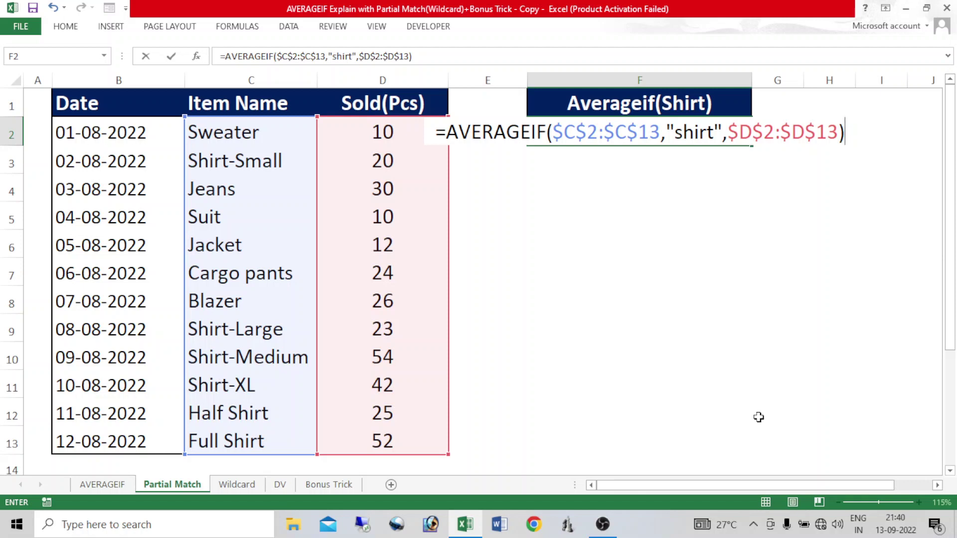
key("Return")
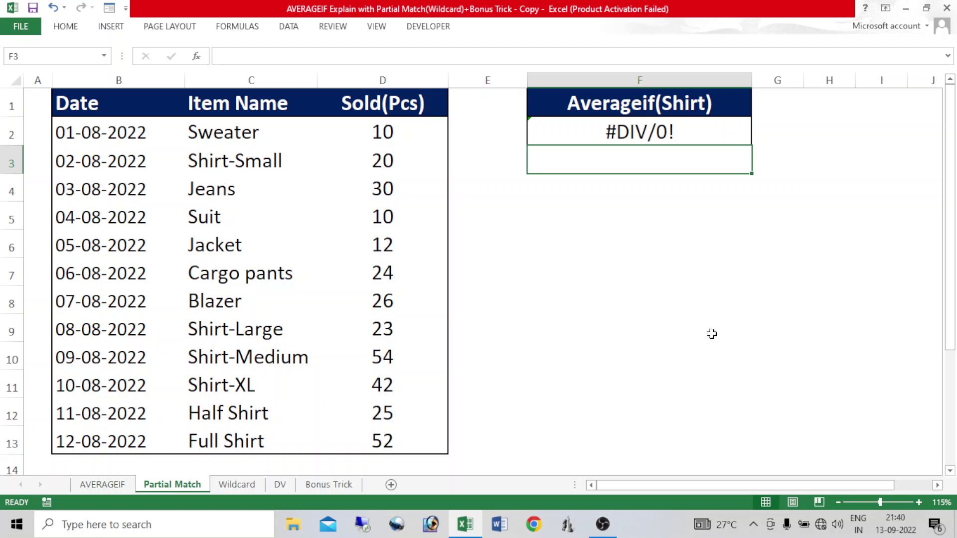
Step: Review the ranges and criteria of the F2 formula, and read the wildcard character explanations on the Wildcard sheet
left_click(652, 144)
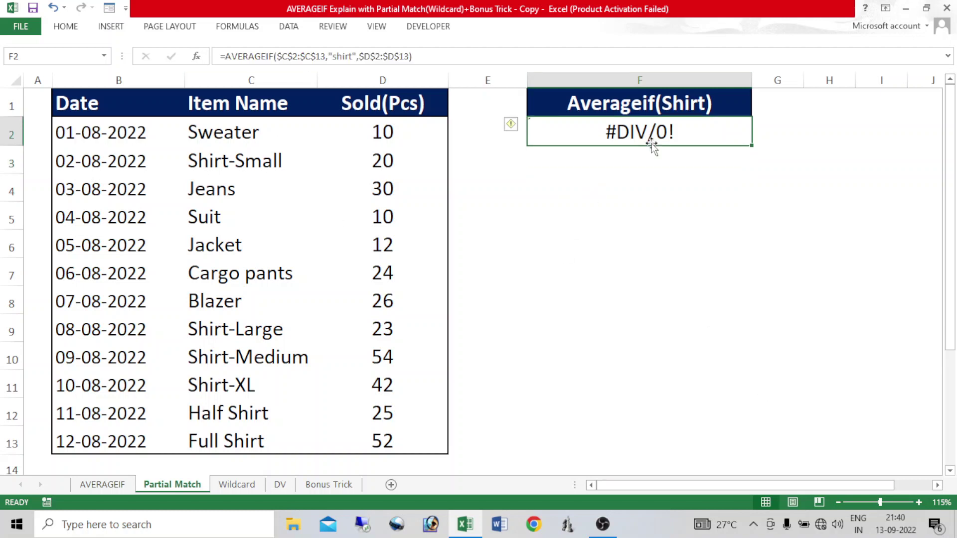
key("F2")
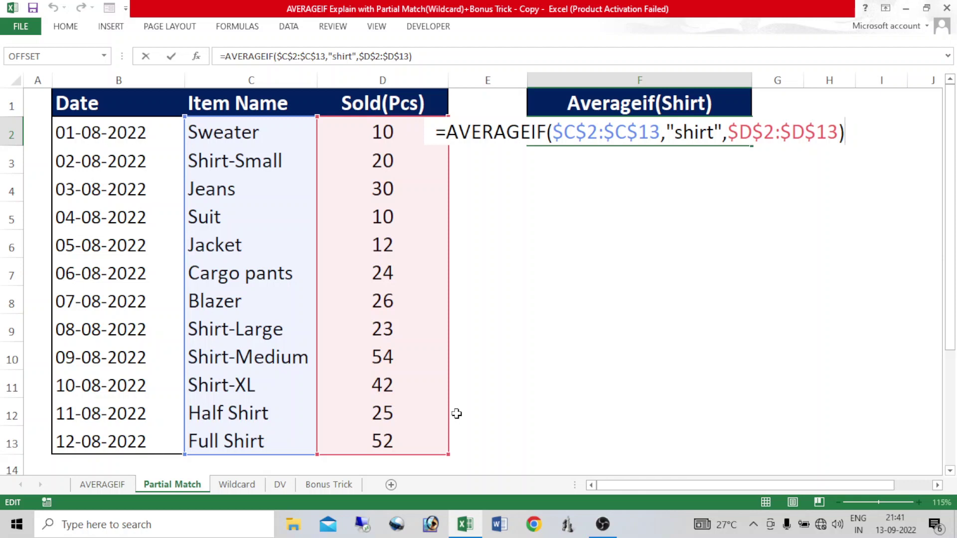
key("Return")
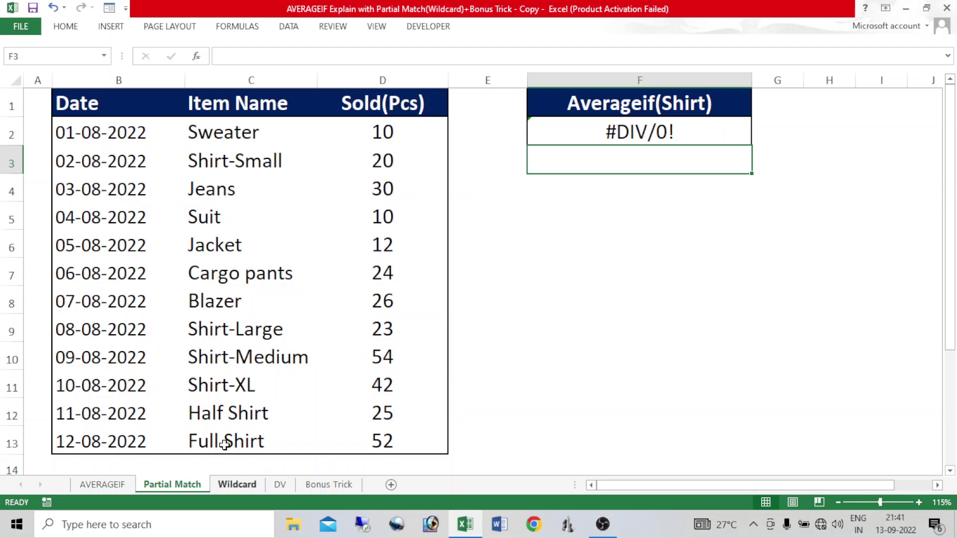
left_click(248, 487)
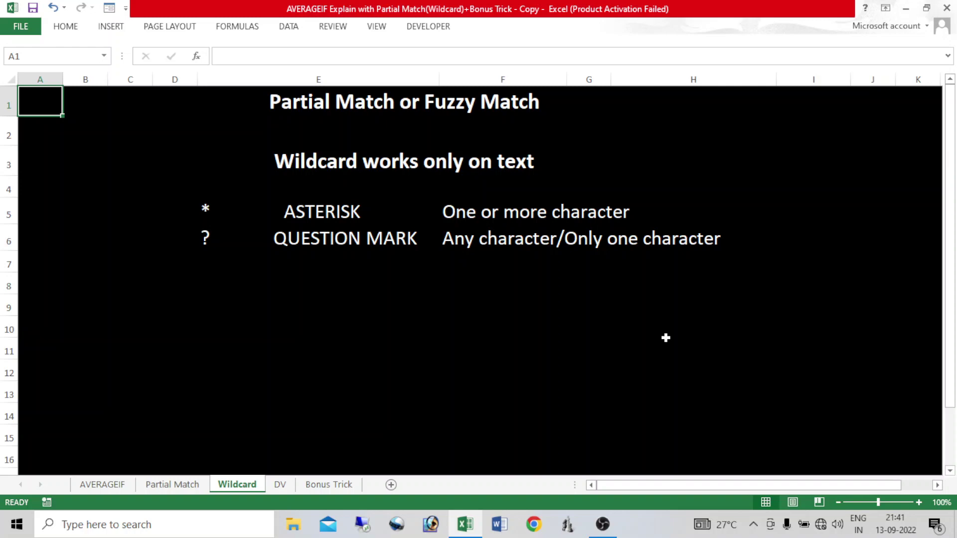
Step: Change the criteria of the AVERAGEIF formula in F2 on the Partial Match sheet to "*shirt*"
left_click(186, 488)
left_click(644, 127)
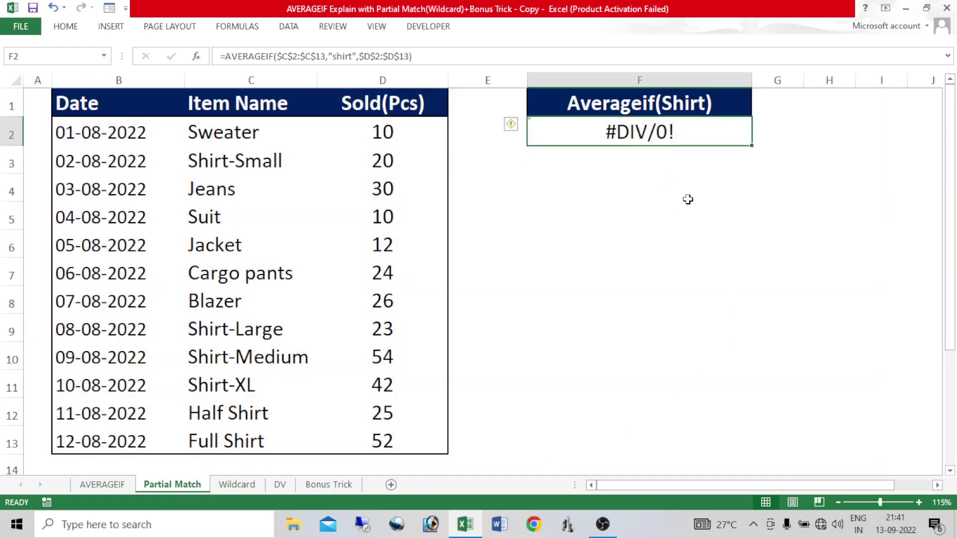
key("F2")
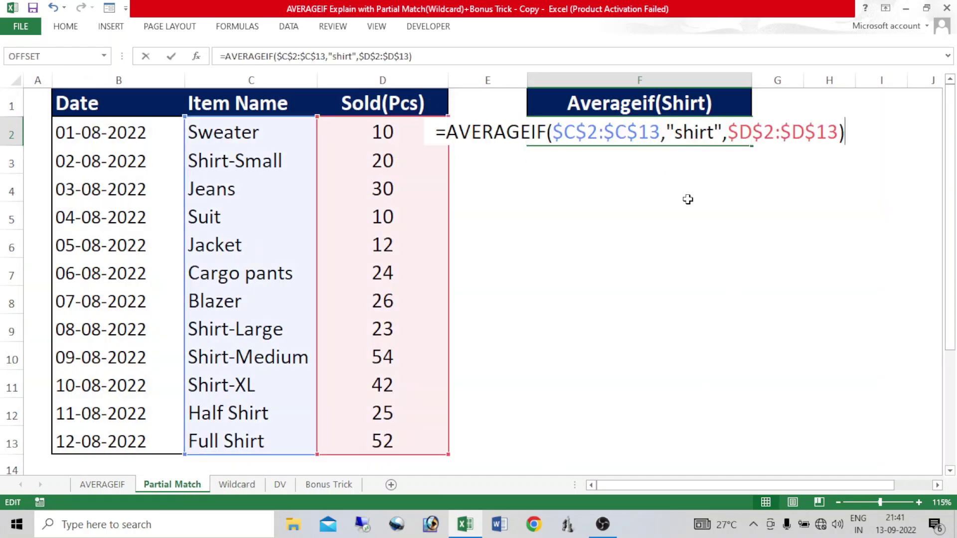
left_click(676, 132)
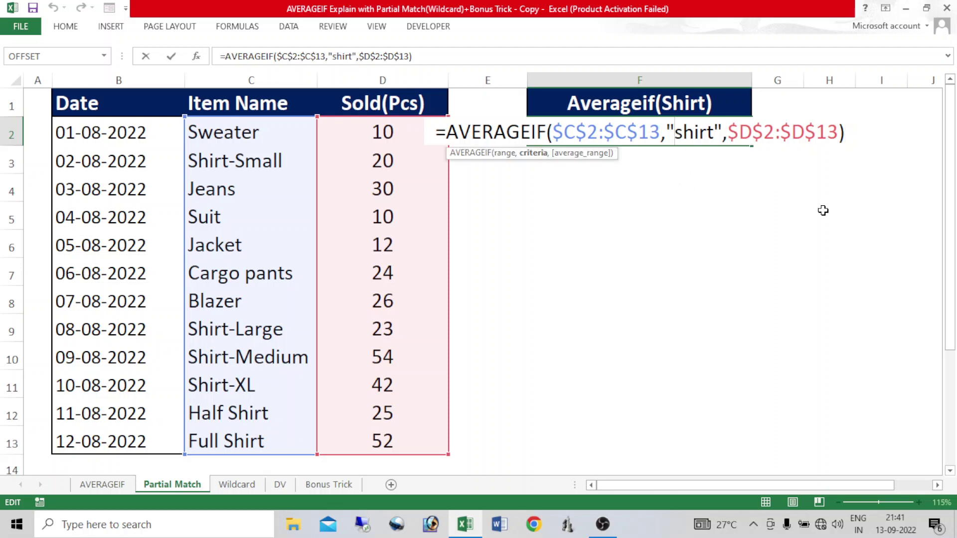
type("*")
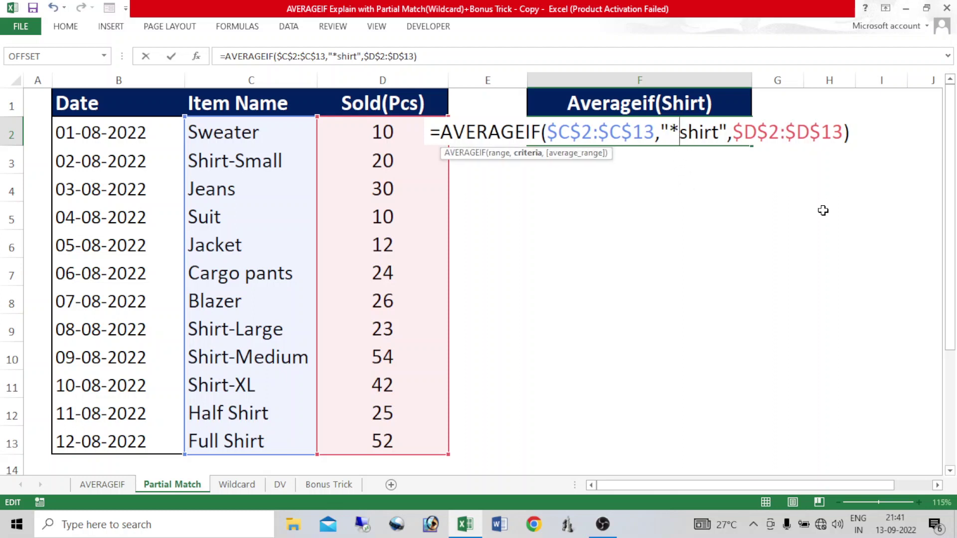
left_click(717, 133)
type("*")
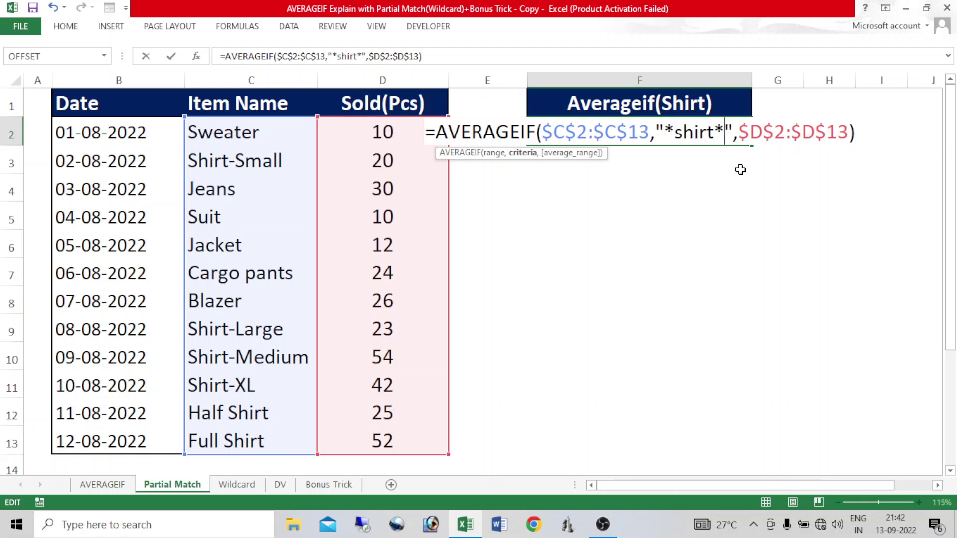
key("Return")
key("Up")
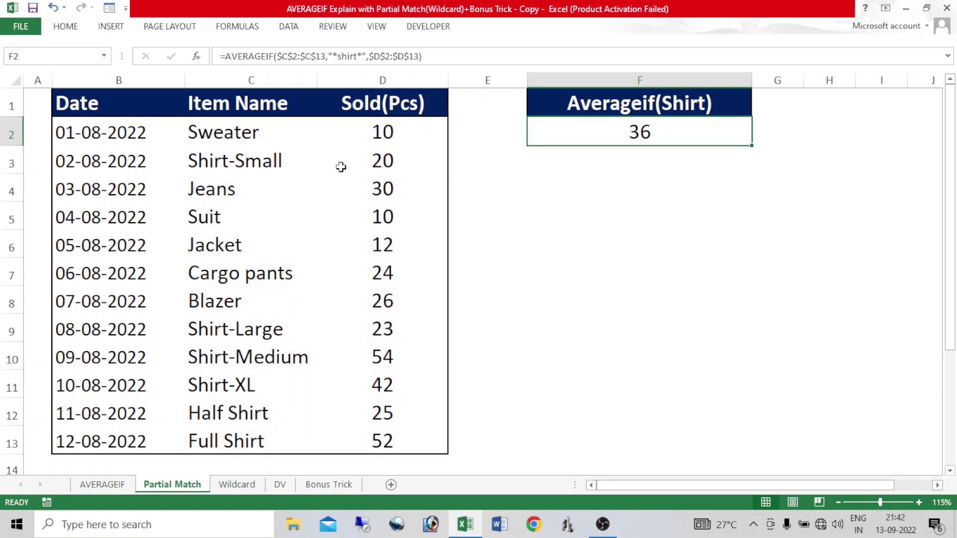
Step: Check the shirt average by selecting the quantities in D3 and D9:D13 and calculating =216/6 in F6, and clear F6 again
left_click(377, 163)
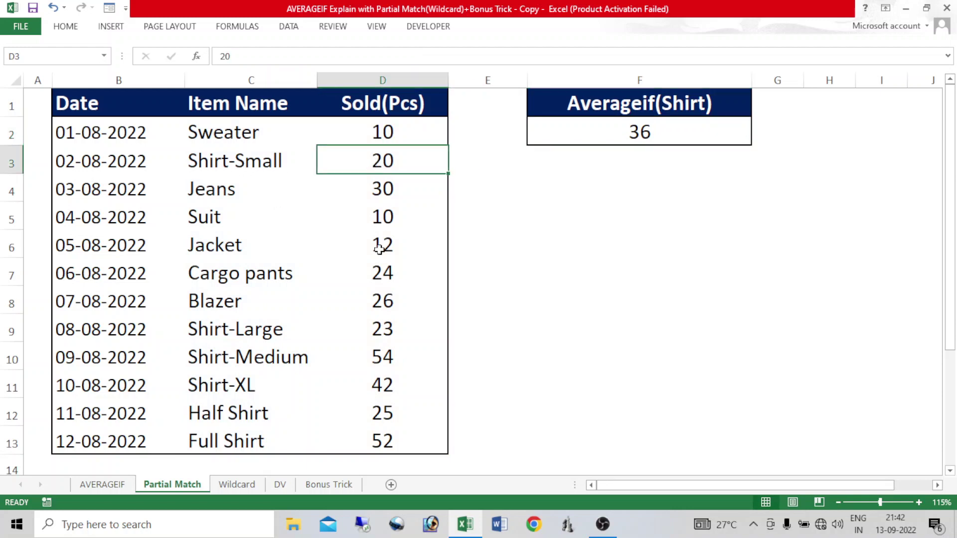
left_click_drag(379, 330, 389, 438, "ctrl")
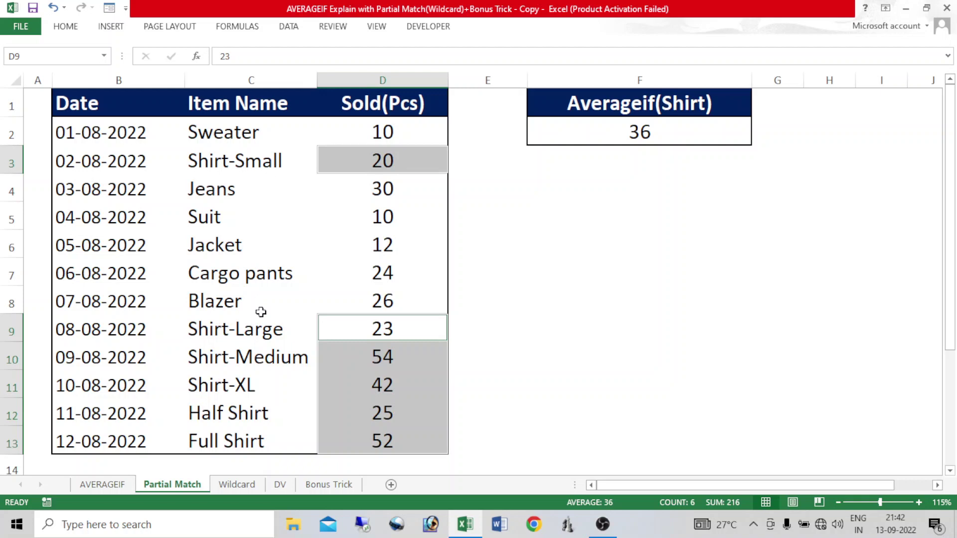
left_click(574, 244)
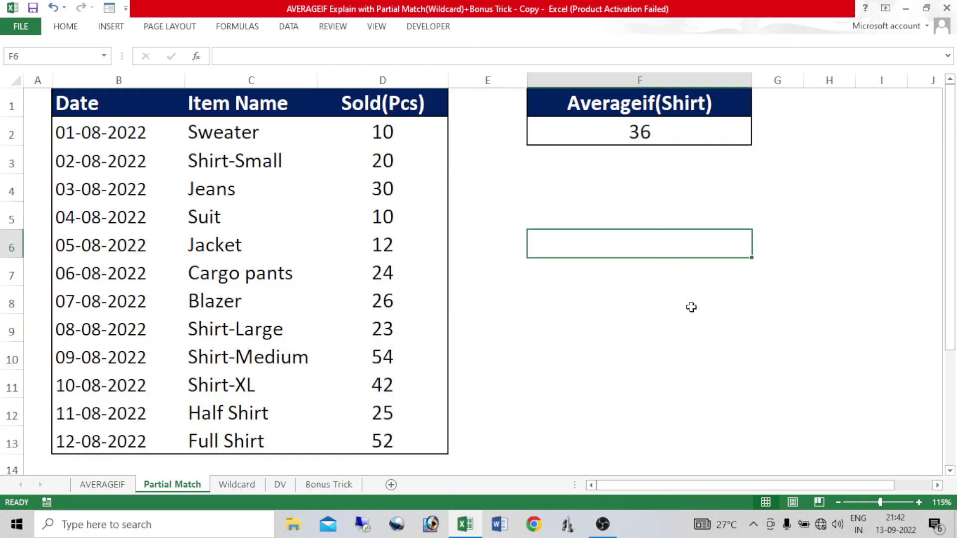
type("=216/")
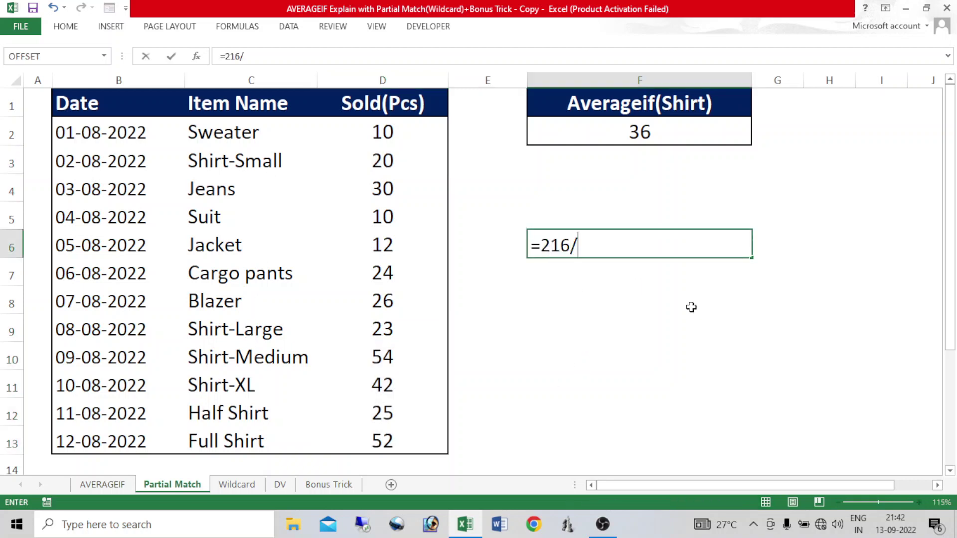
type("6")
key("Return")
left_click(709, 240)
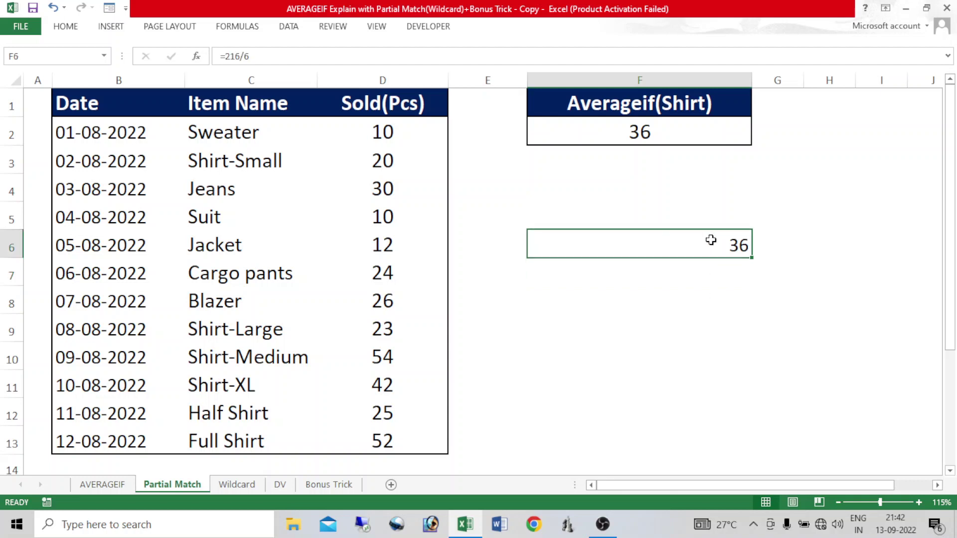
key("Delete")
Step: Examine the arguments of the wildcard AVERAGEIF formula in F2
left_click(661, 137)
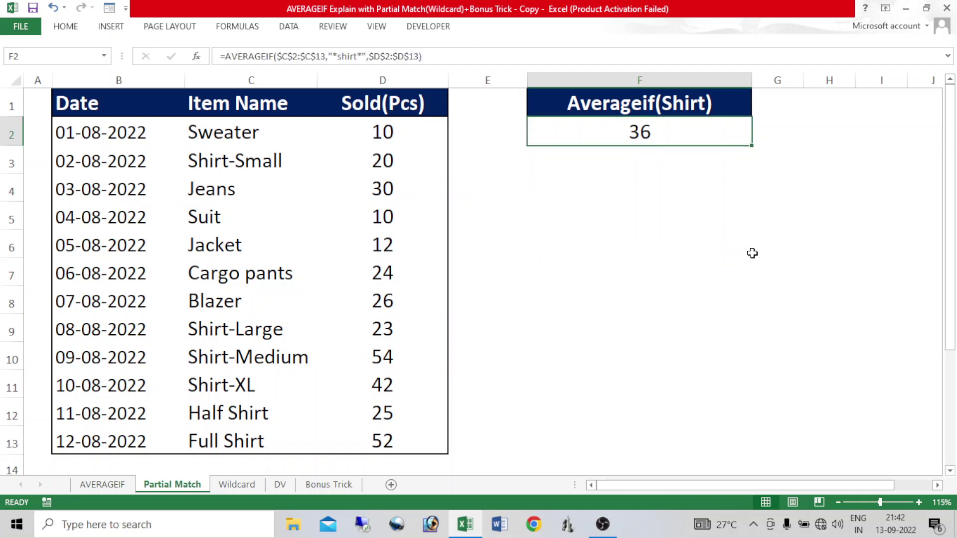
key("F2")
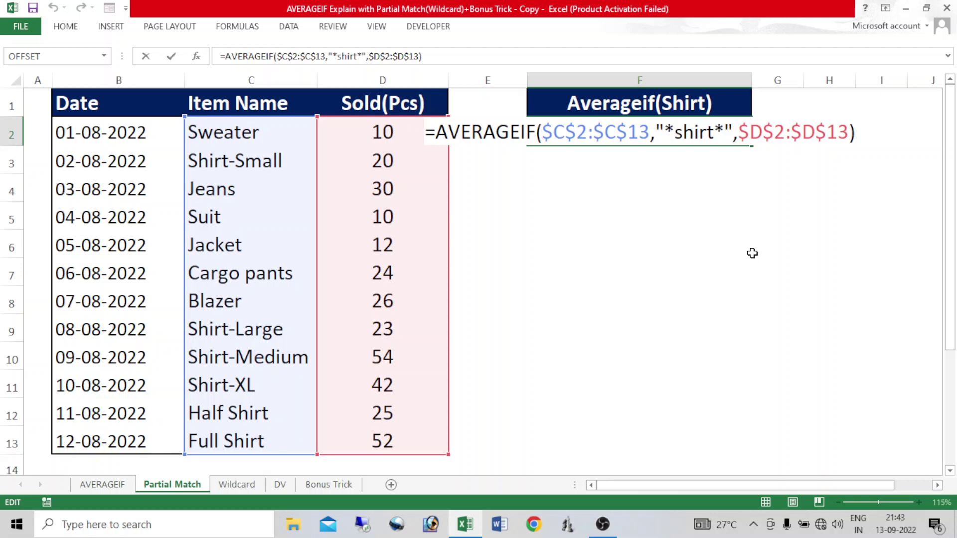
key("Return")
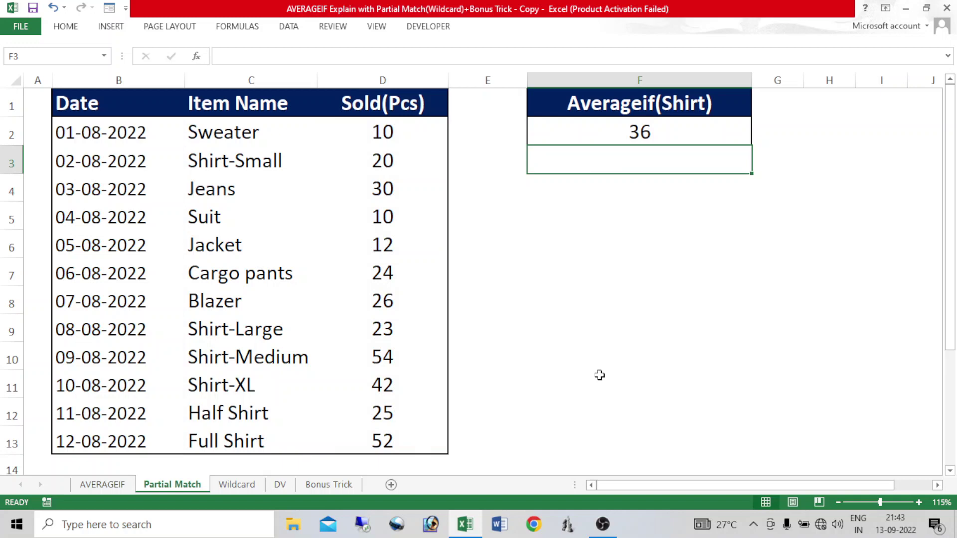
Step: Look through the rows of the Bonus Trick sheet for cells that carry comments, and return to its first row
left_click(329, 485)
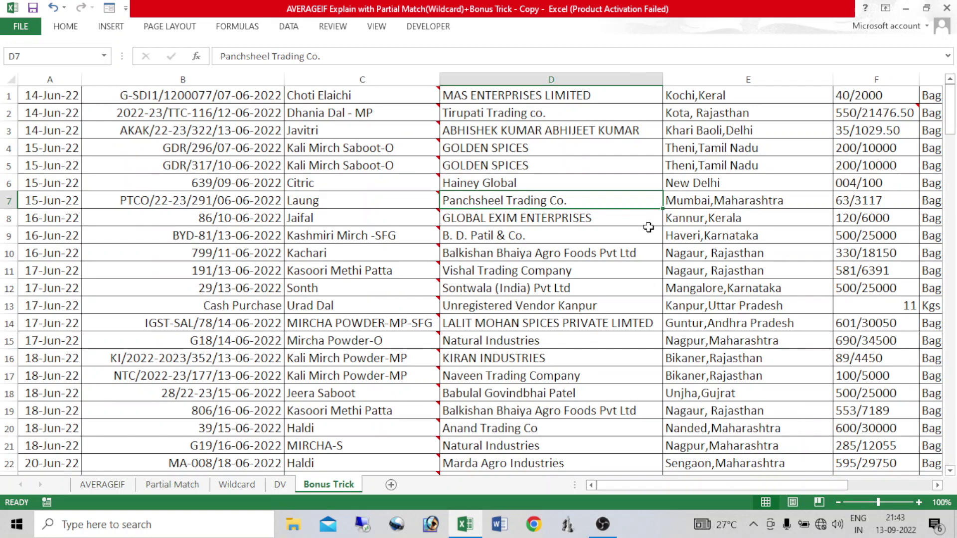
key("Up")
key("Up")
key("Up")
key("Up")
key("Up")
key("Up")
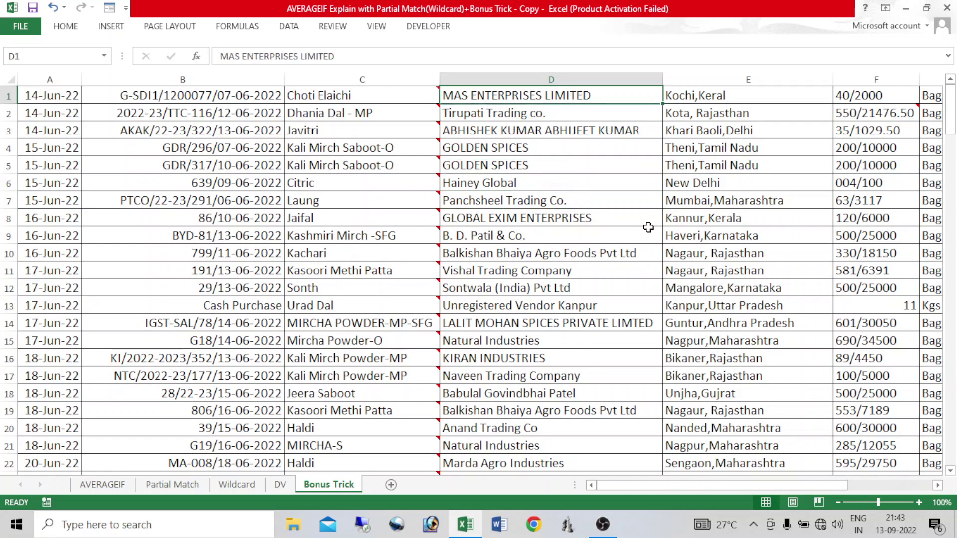
key("Page_Down")
key("Page_Down")
key("Page_Down")
key("Page_Down")
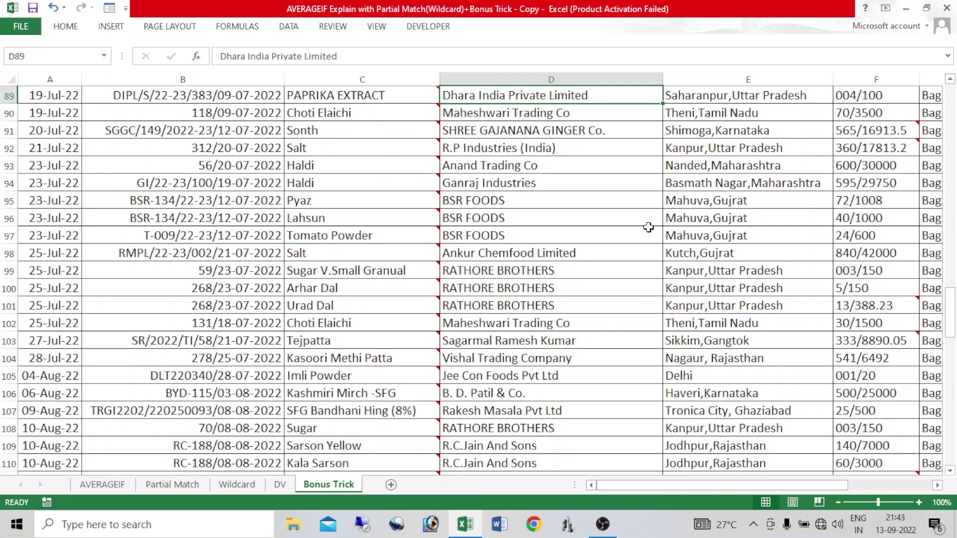
key("Home")
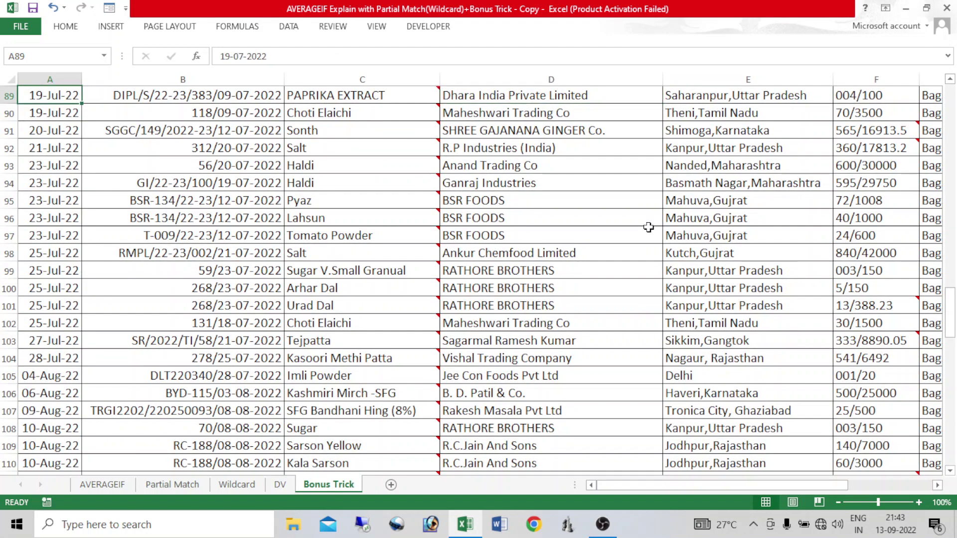
key("Page_Up")
key("Page_Up")
key("Page_Up")
key("Page_Up")
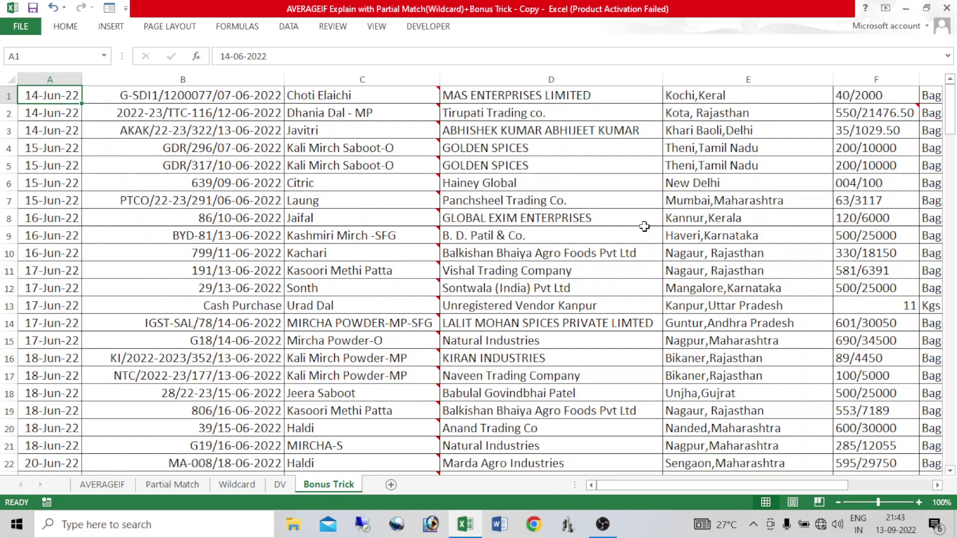
Step: Run the Document Inspector on the workbook without saving first, keeping all content types checked, and remove all comments and annotations
left_click(21, 27)
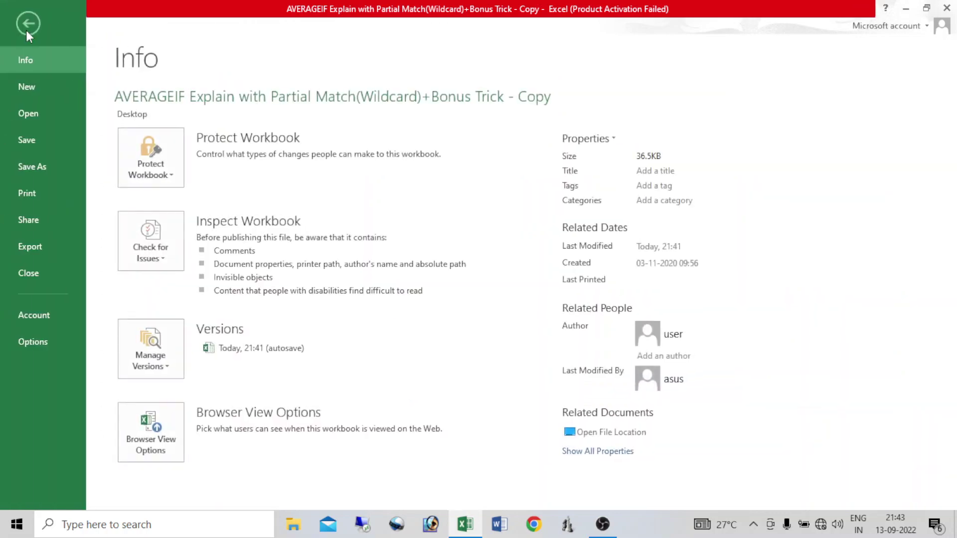
left_click(165, 250)
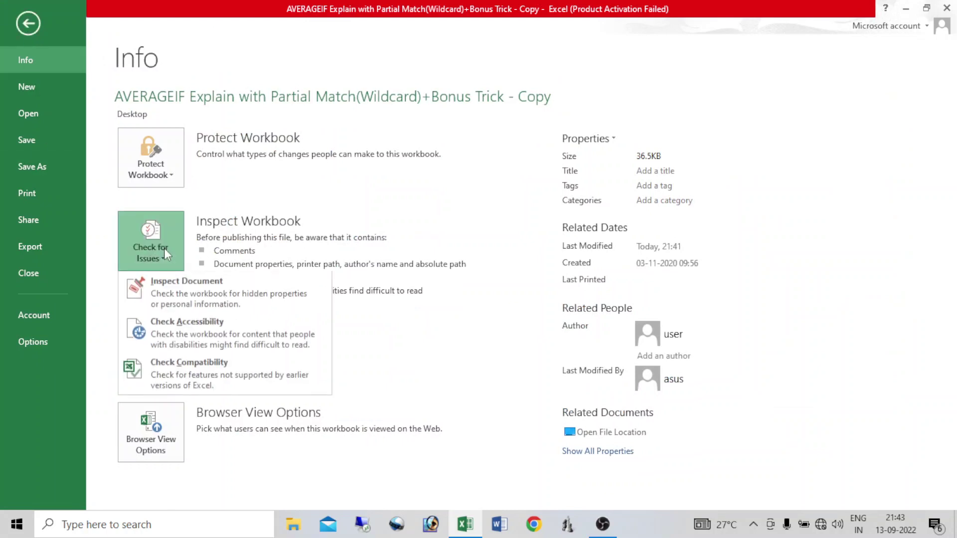
left_click(172, 283)
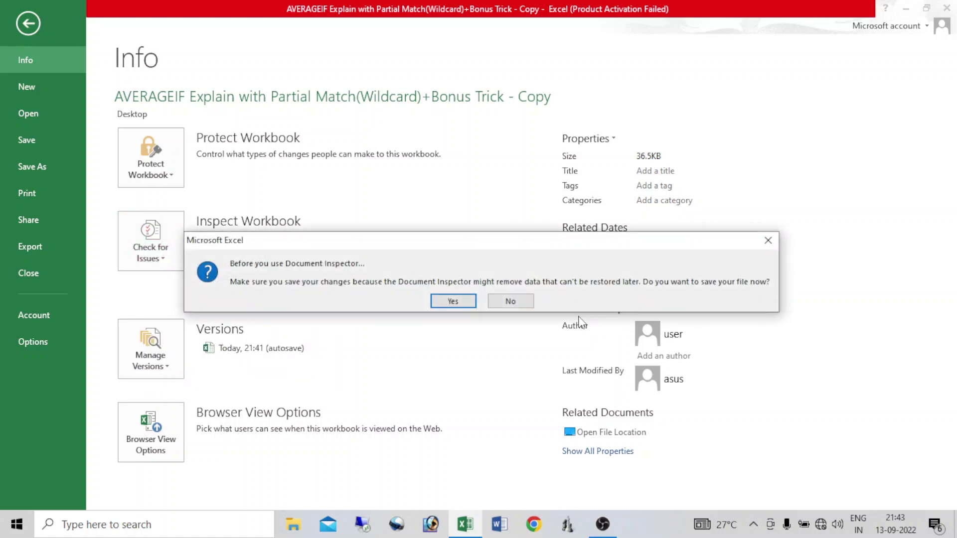
left_click(491, 304)
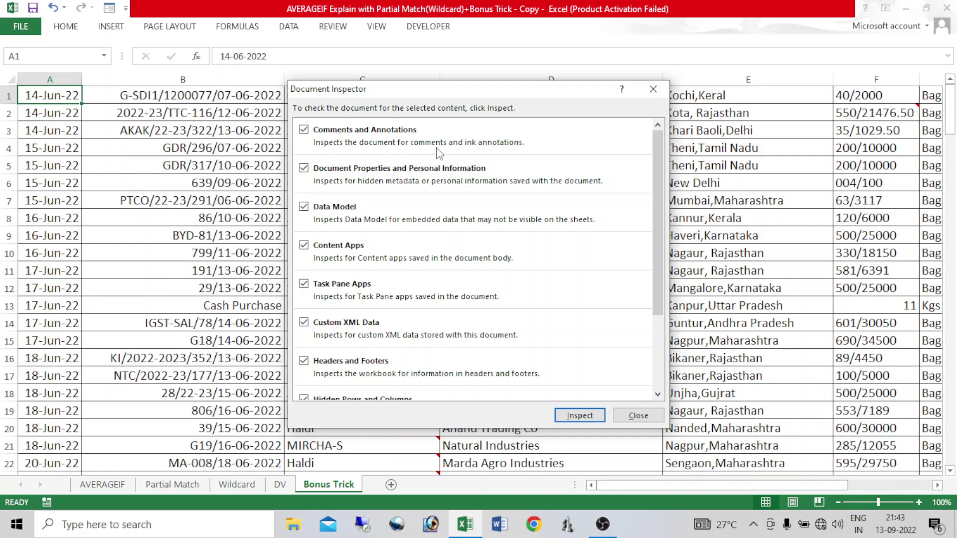
left_click(581, 416)
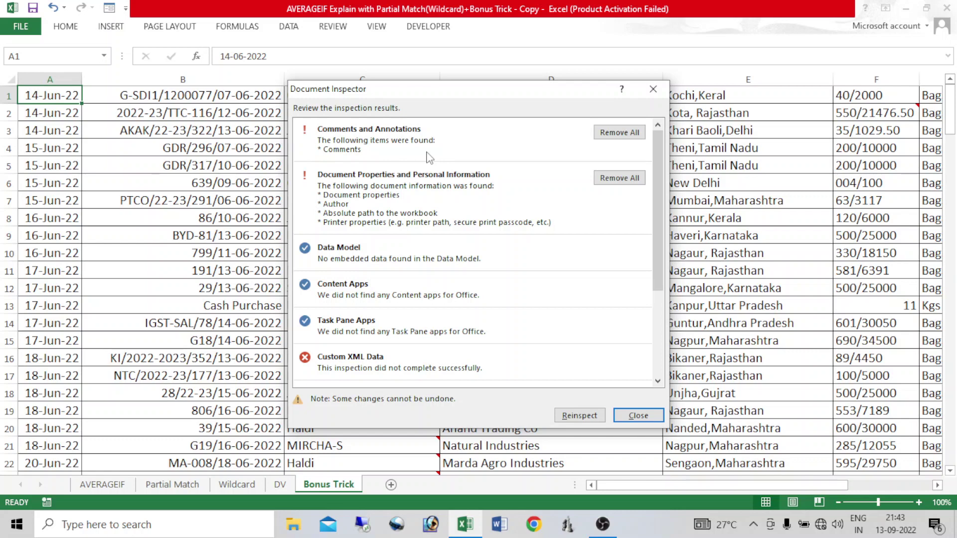
left_click(618, 132)
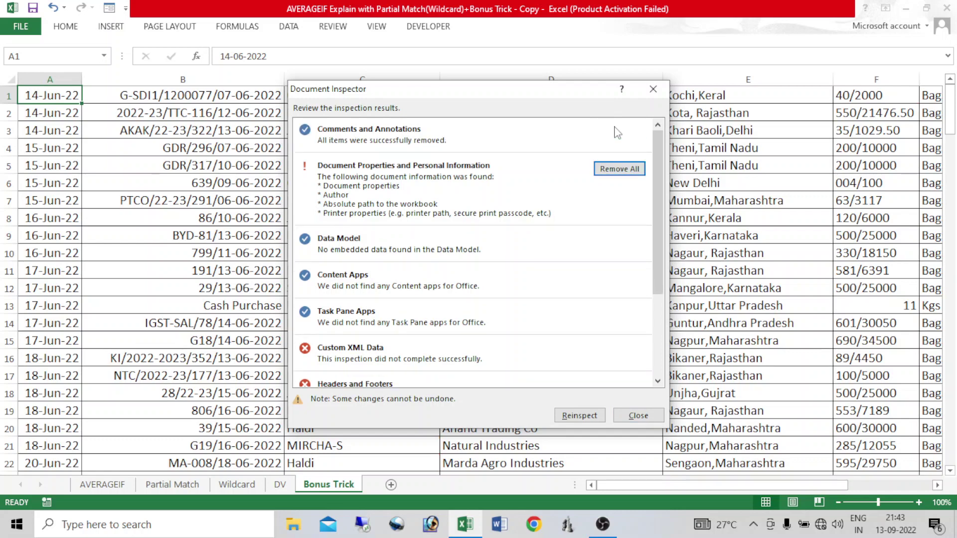
left_click(653, 89)
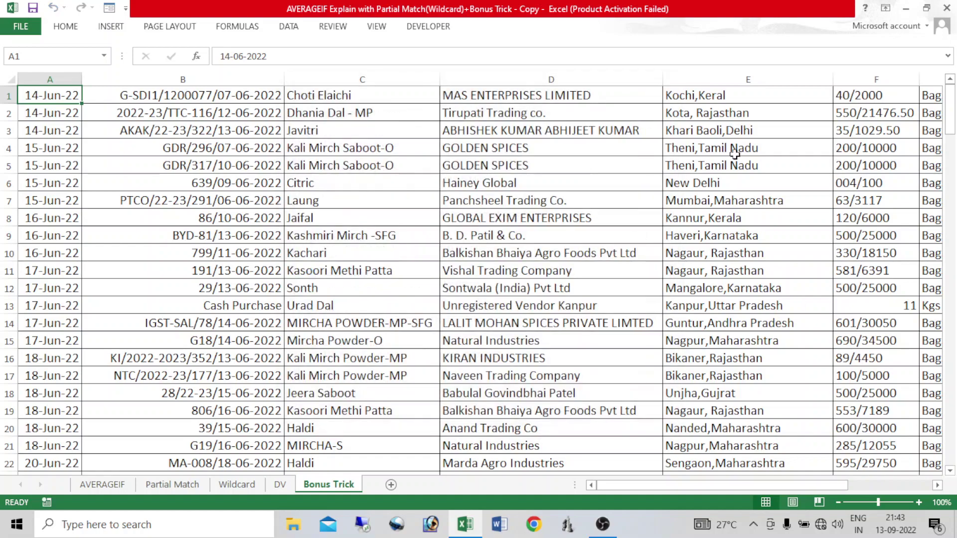
Step: Check the rows of the Bonus Trick sheet for remaining comment markers, and return to the Partial Match sheet
left_click(408, 155)
key("Page_Down")
key("Page_Down")
key("Page_Down")
key("Page_Down")
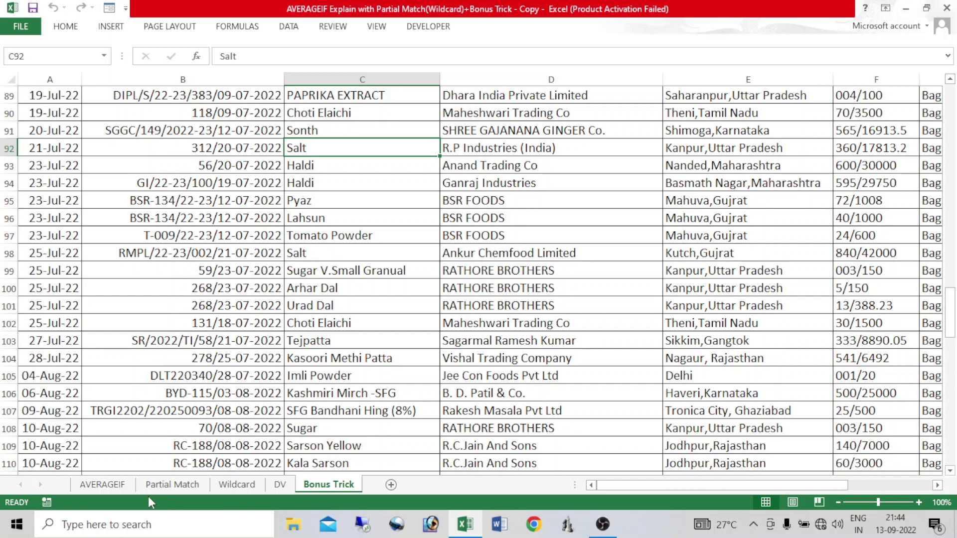
left_click(167, 488)
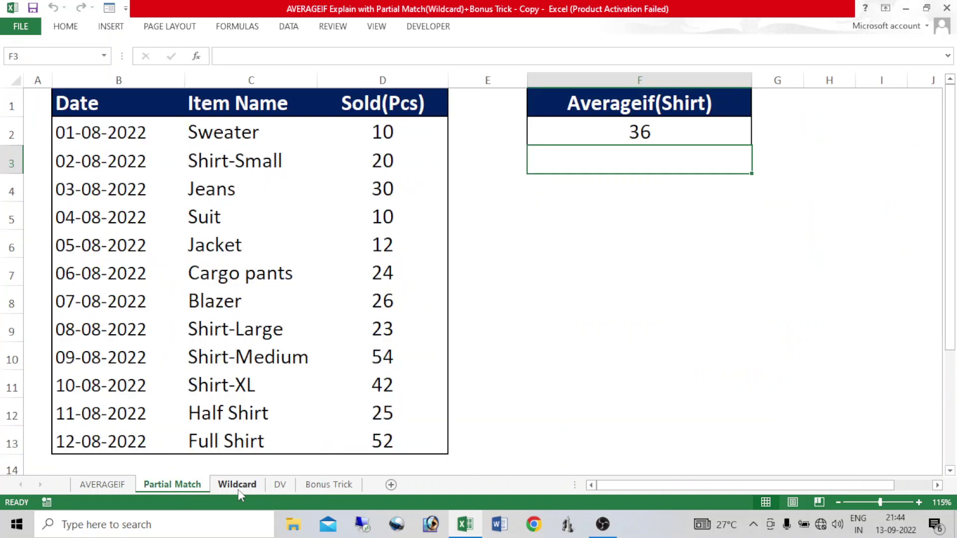
left_click(333, 489)
left_click(160, 486)
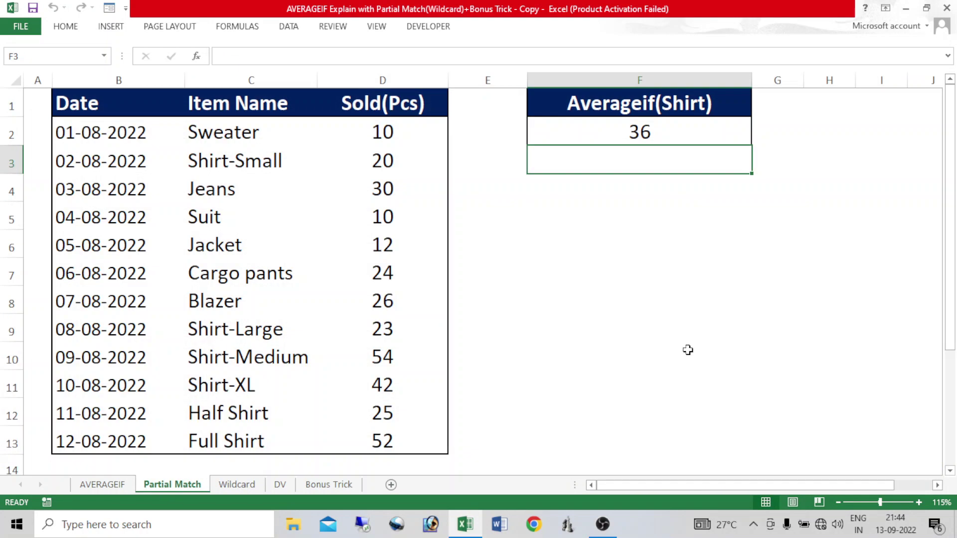